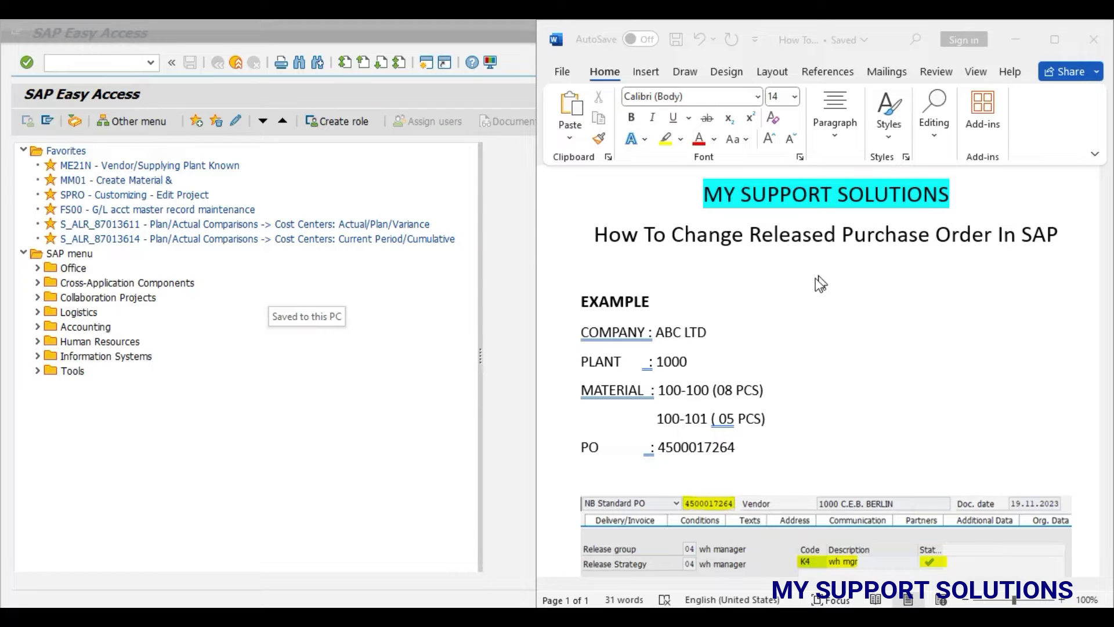
Step: Bring the SAP window forward and start the customizing transaction SPRO
{"action": "scroll", "coordinate": [829, 324], "scroll_direction": "down", "scroll_amount": 1}
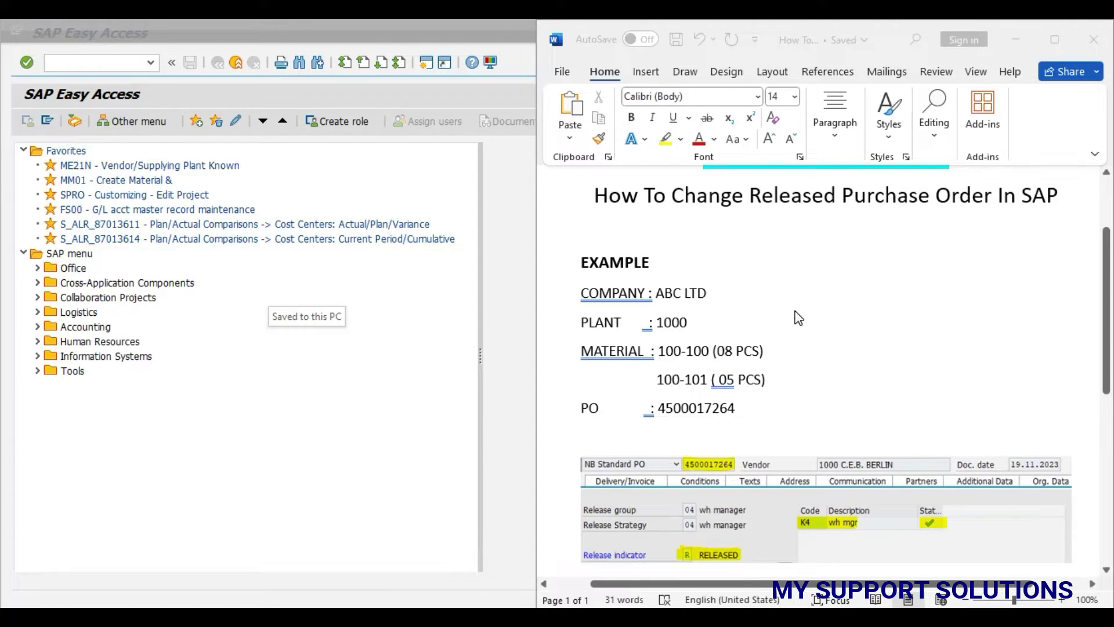
{"action": "scroll", "coordinate": [799, 318], "scroll_direction": "down", "scroll_amount": 1}
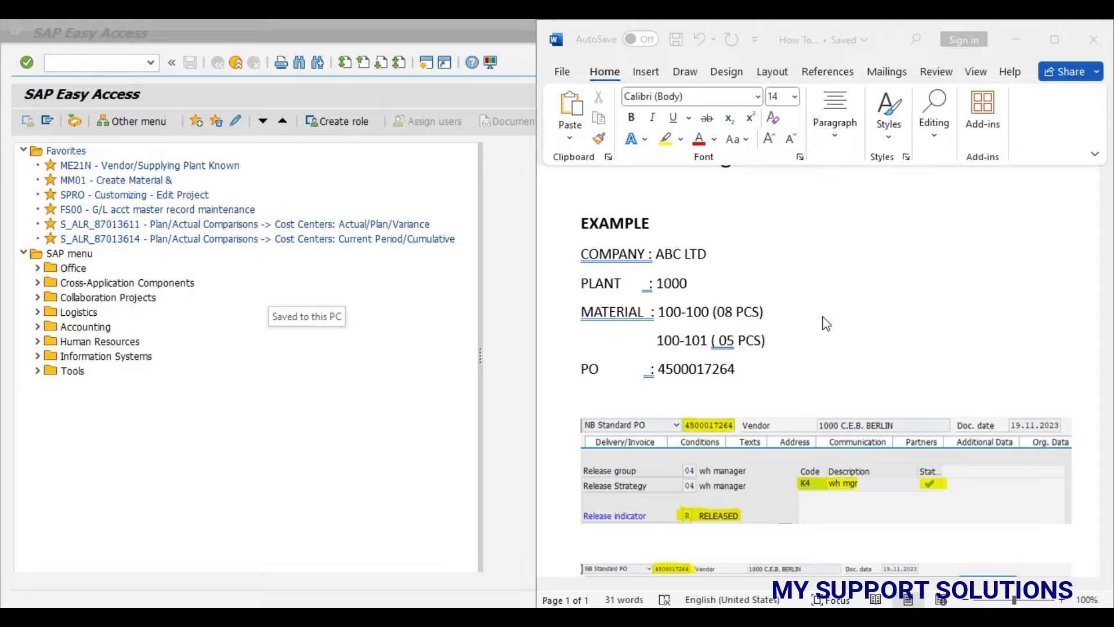
{"action": "scroll", "coordinate": [942, 324], "scroll_direction": "down", "scroll_amount": 1}
{"action": "scroll", "coordinate": [941, 324], "scroll_direction": "down", "scroll_amount": 1}
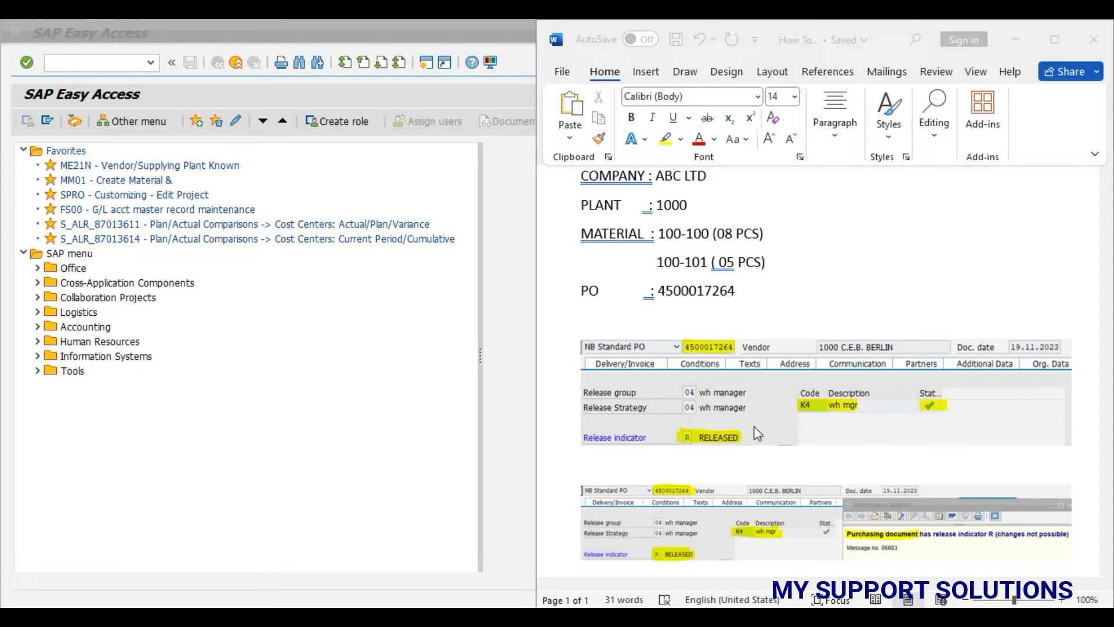
{"action": "scroll", "coordinate": [757, 434], "scroll_direction": "up", "scroll_amount": 1}
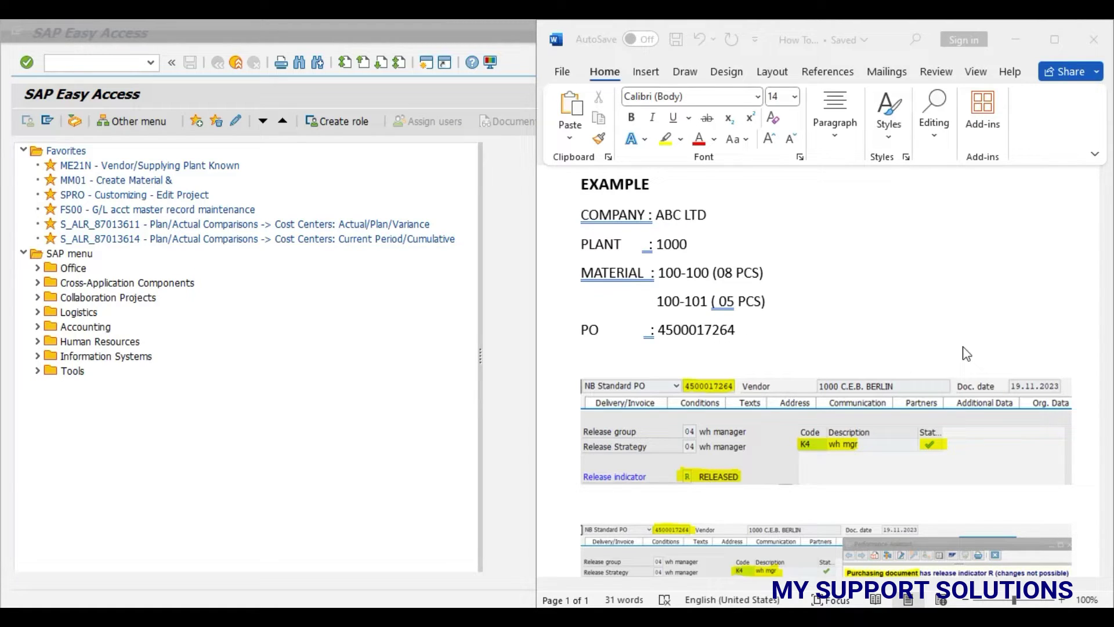
{"action": "scroll", "coordinate": [966, 353], "scroll_direction": "down", "scroll_amount": 1}
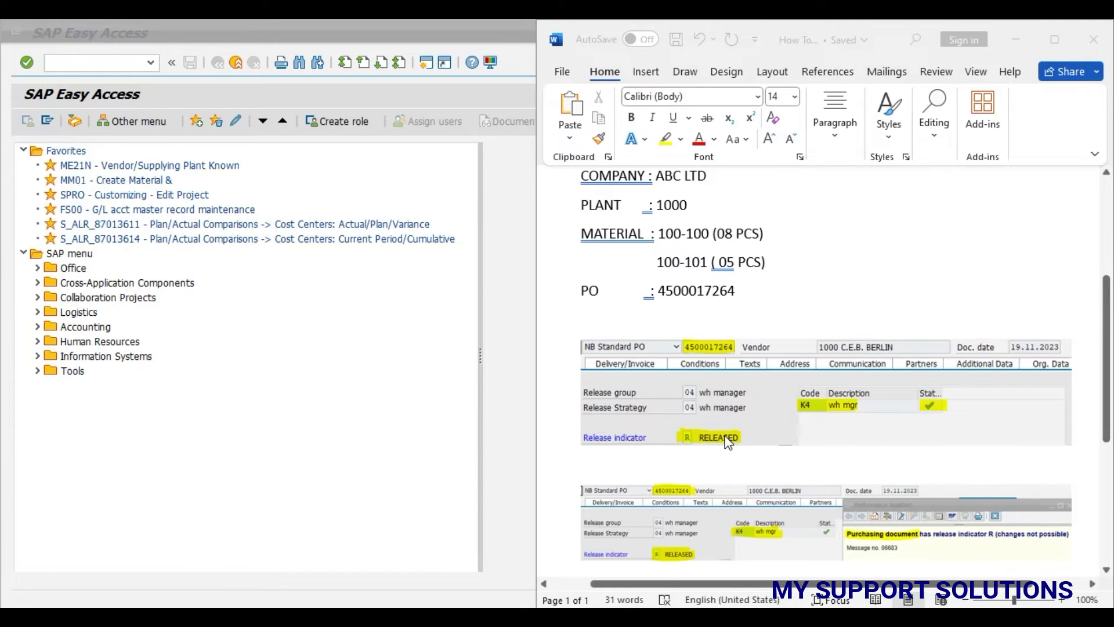
{"action": "scroll", "coordinate": [995, 381], "scroll_direction": "down", "scroll_amount": 1}
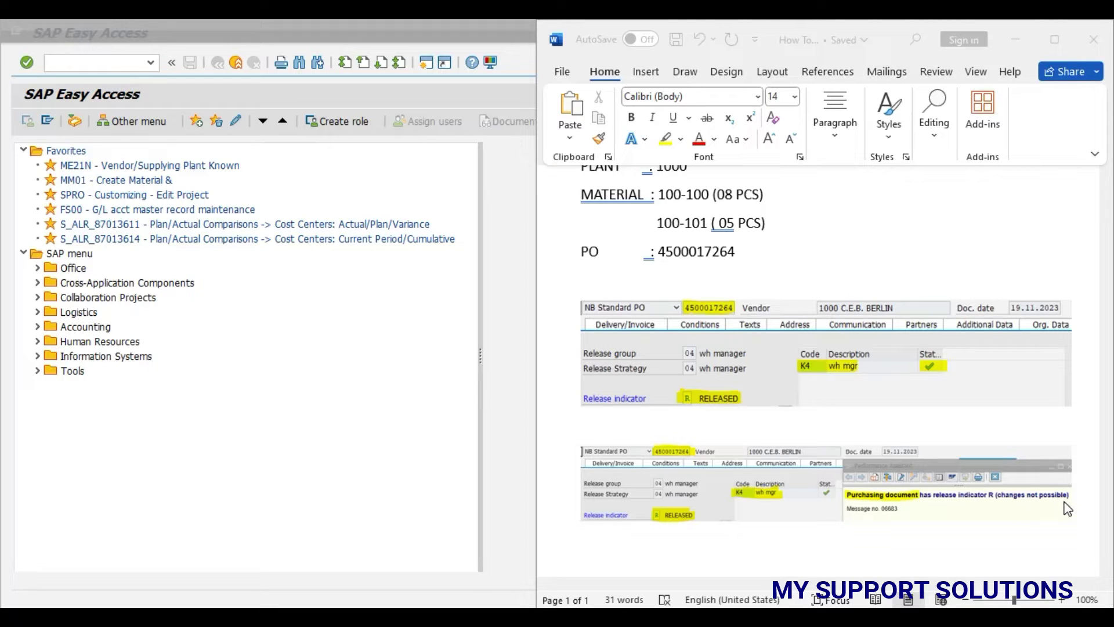
{"action": "scroll", "coordinate": [963, 511], "scroll_direction": "up", "scroll_amount": 2}
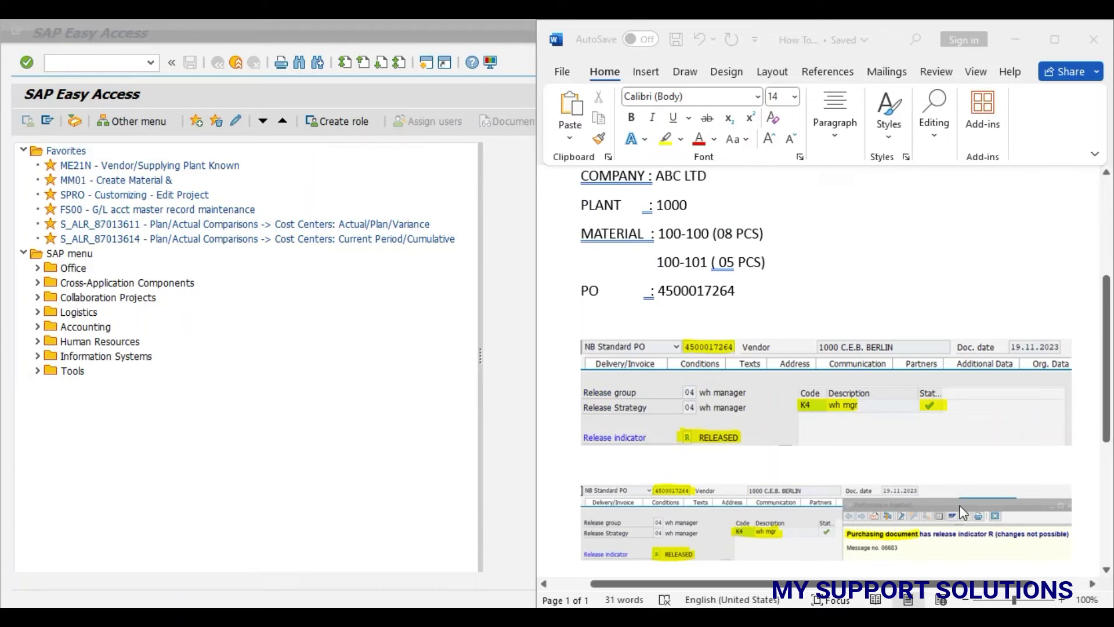
{"action": "scroll", "coordinate": [961, 509], "scroll_direction": "up", "scroll_amount": 1}
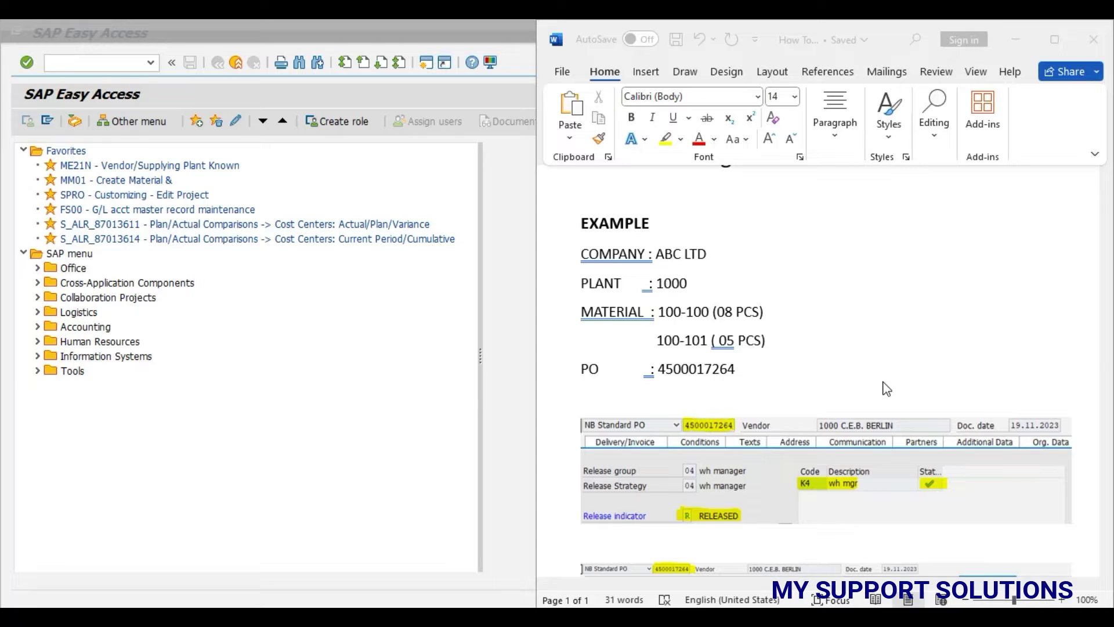
{"action": "scroll", "coordinate": [884, 390], "scroll_direction": "up", "scroll_amount": 3}
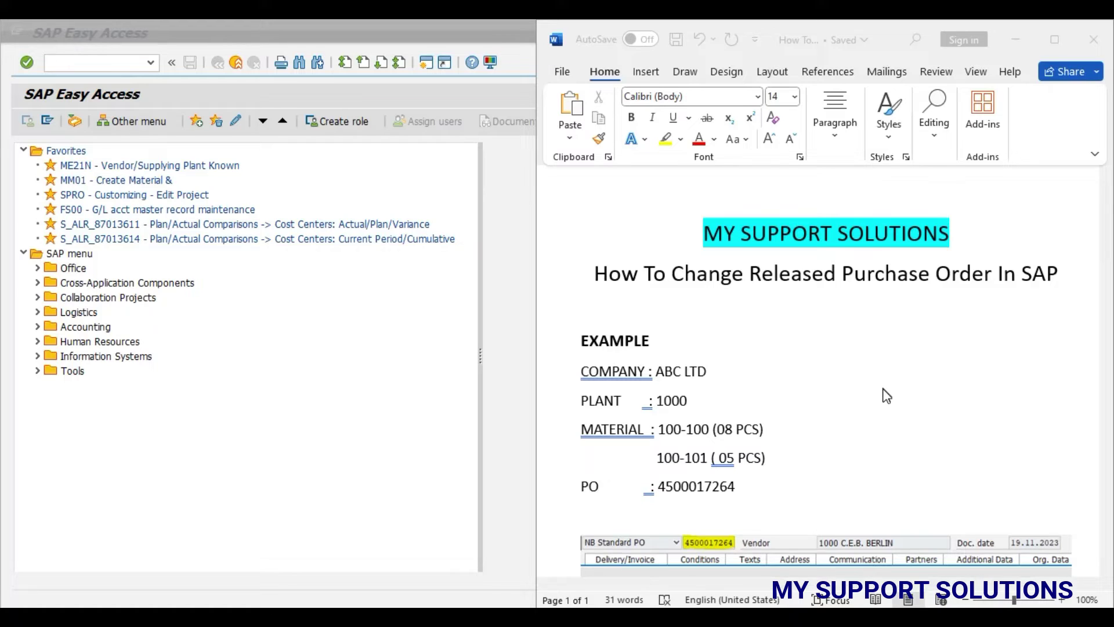
{"action": "scroll", "coordinate": [887, 395], "scroll_direction": "down", "scroll_amount": 1}
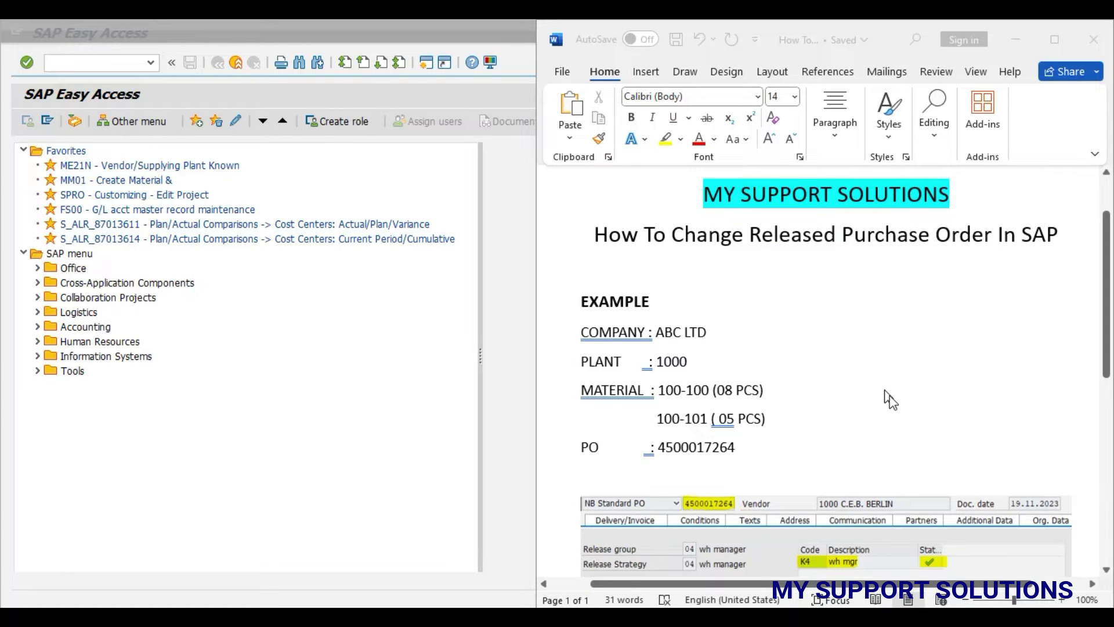
{"action": "left_click", "coordinate": [307, 332]}
{"action": "left_click", "coordinate": [116, 61]}
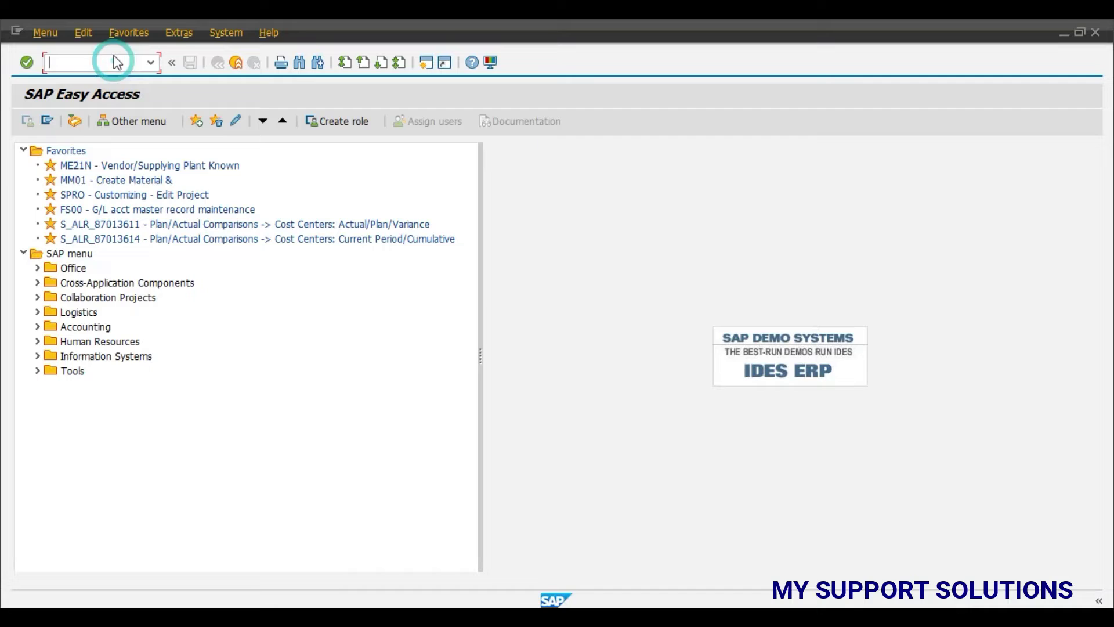
{"action": "type", "text": "spro"}
{"action": "key", "text": "Return"}
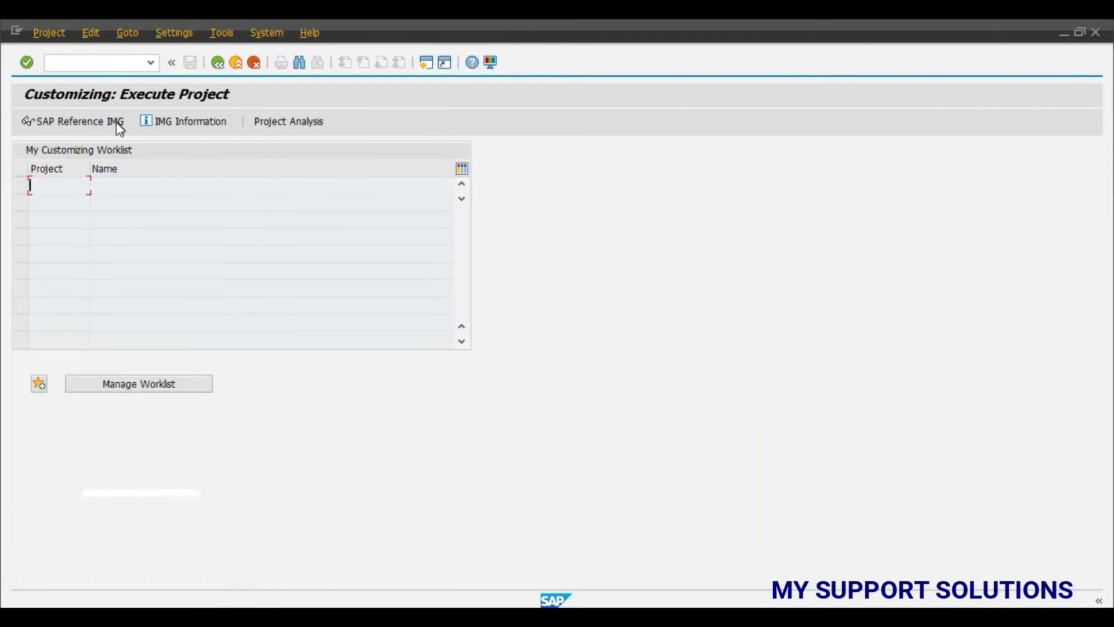
Step: In the SAP Reference IMG, run Materials Management > Purchasing > Purchase Order > Release Procedure > Define Release Procedure
{"action": "left_click", "coordinate": [115, 123]}
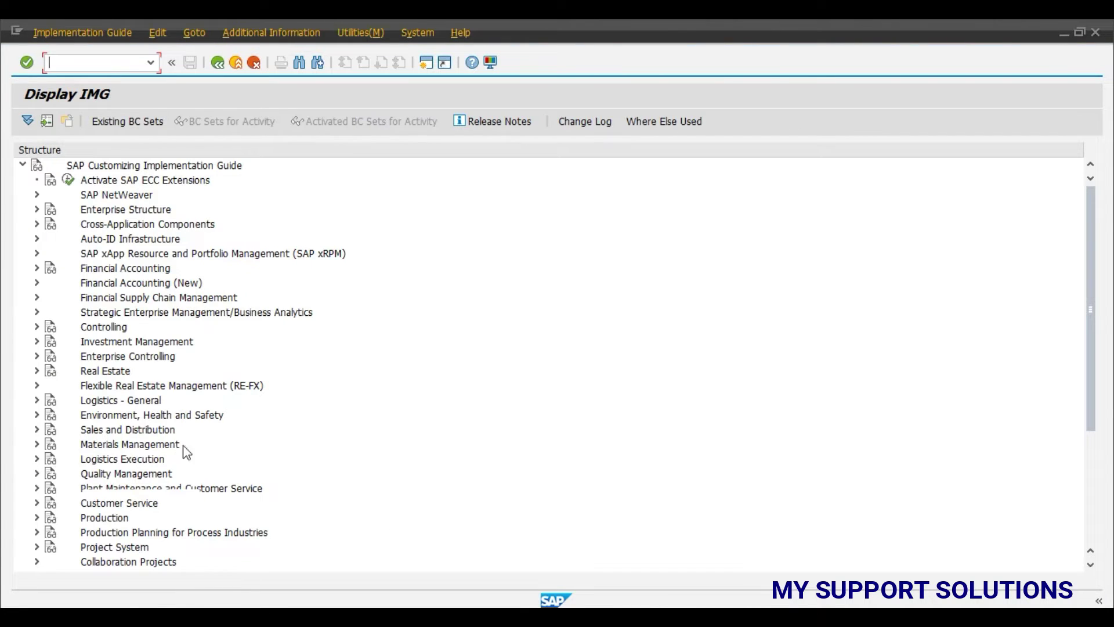
{"action": "left_click", "coordinate": [37, 445]}
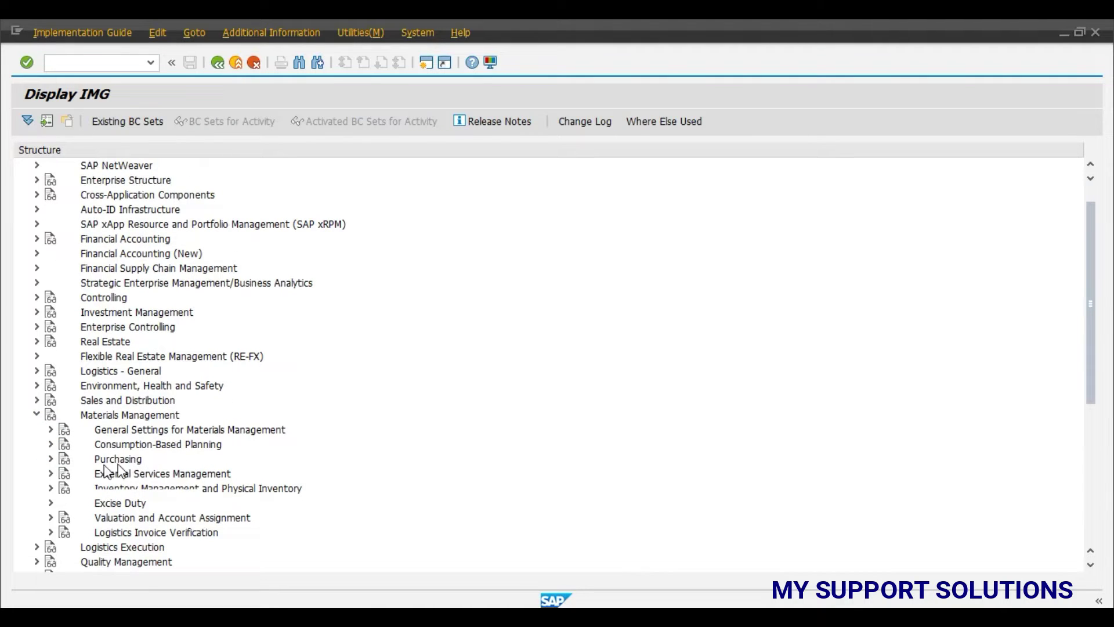
{"action": "left_click", "coordinate": [51, 459]}
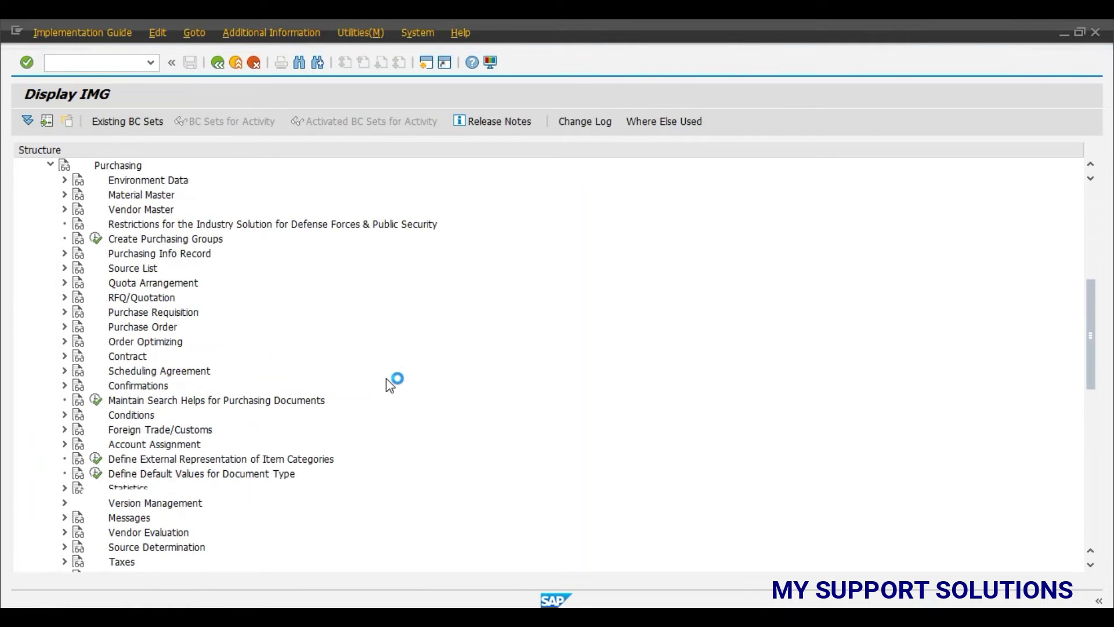
{"action": "left_click", "coordinate": [65, 326]}
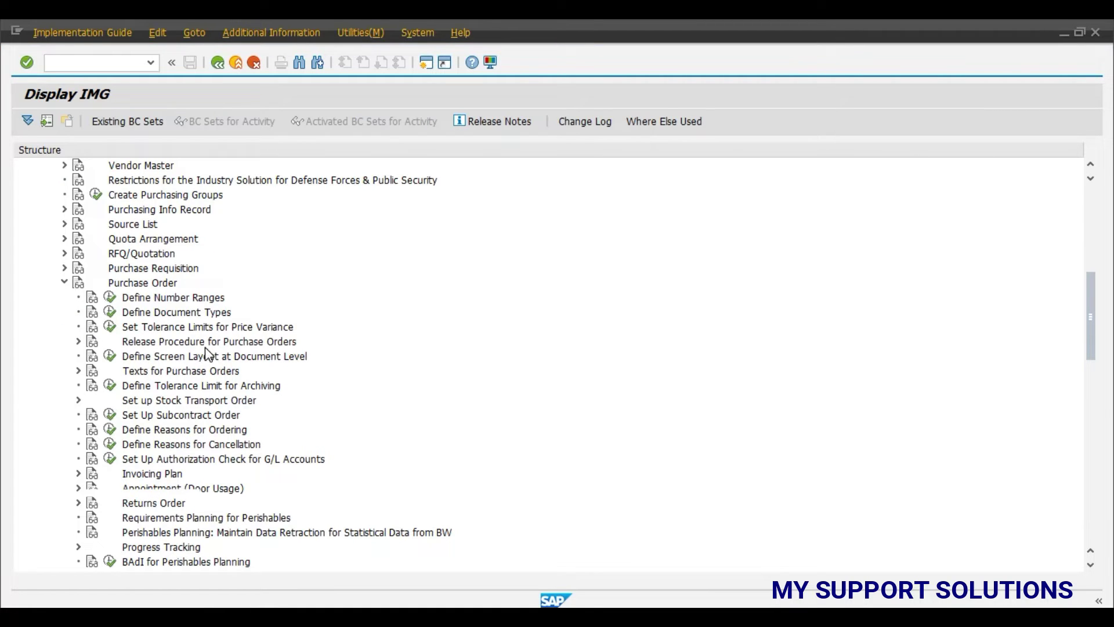
{"action": "left_click", "coordinate": [78, 342]}
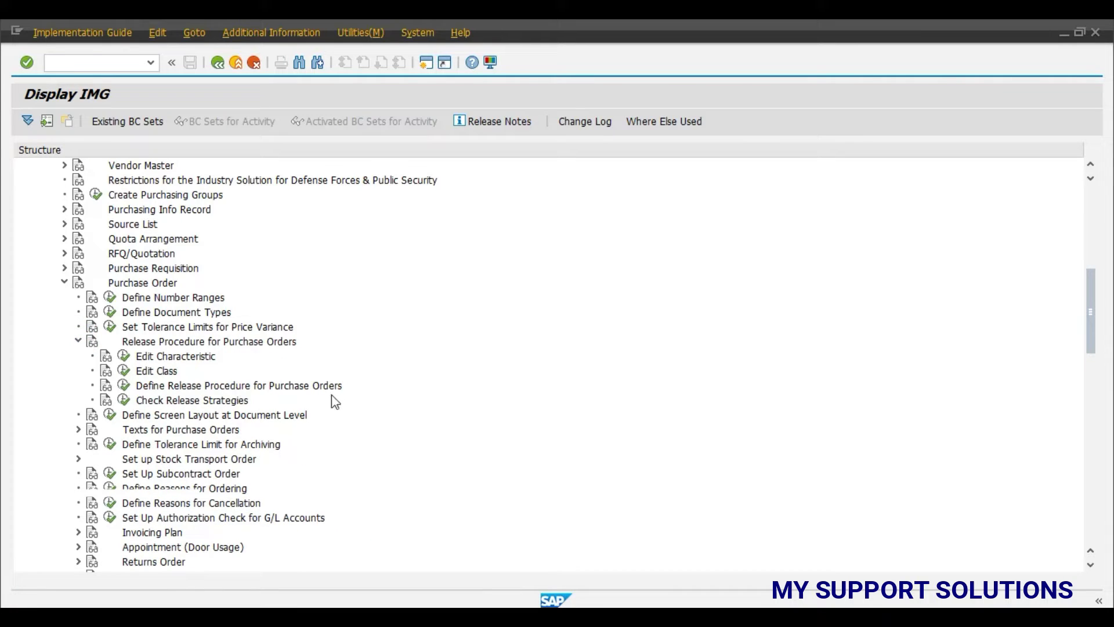
{"action": "left_click", "coordinate": [124, 385]}
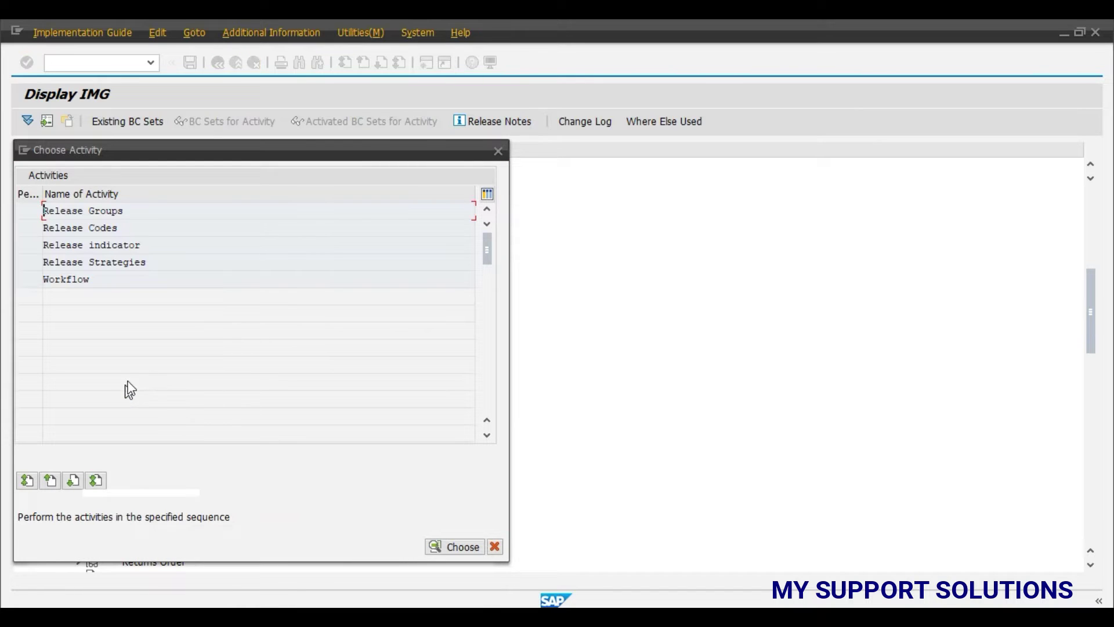
Step: Open the Release indicator activity from the Choose Activity list
{"action": "left_click_drag", "start_coordinate": [152, 243], "coordinate": [48, 233]}
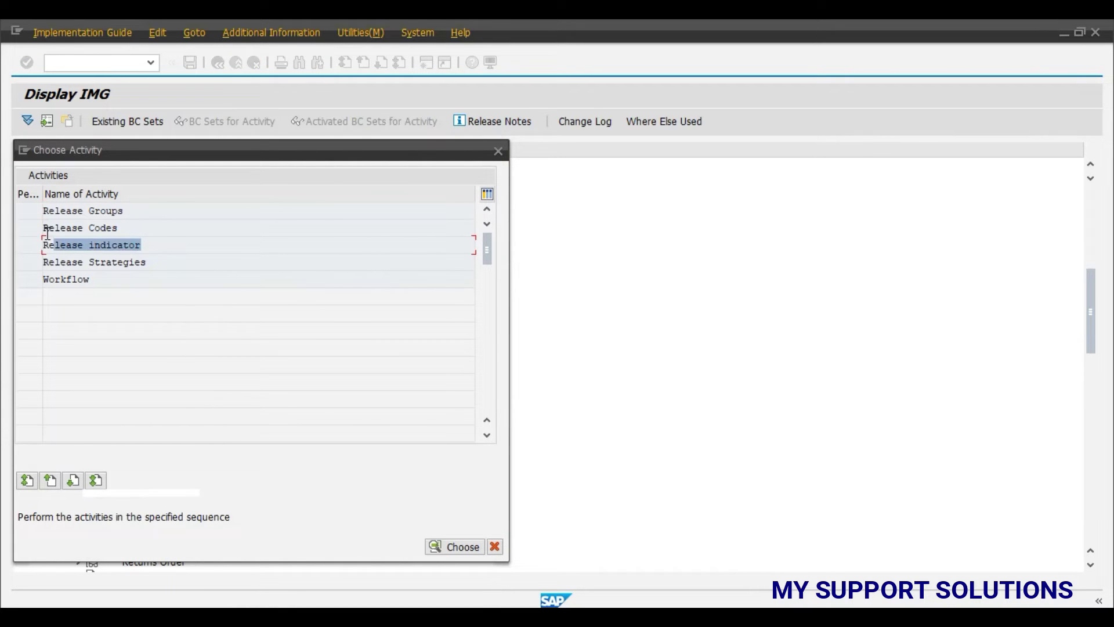
{"action": "left_click", "coordinate": [113, 247]}
{"action": "double_click", "coordinate": [124, 246]}
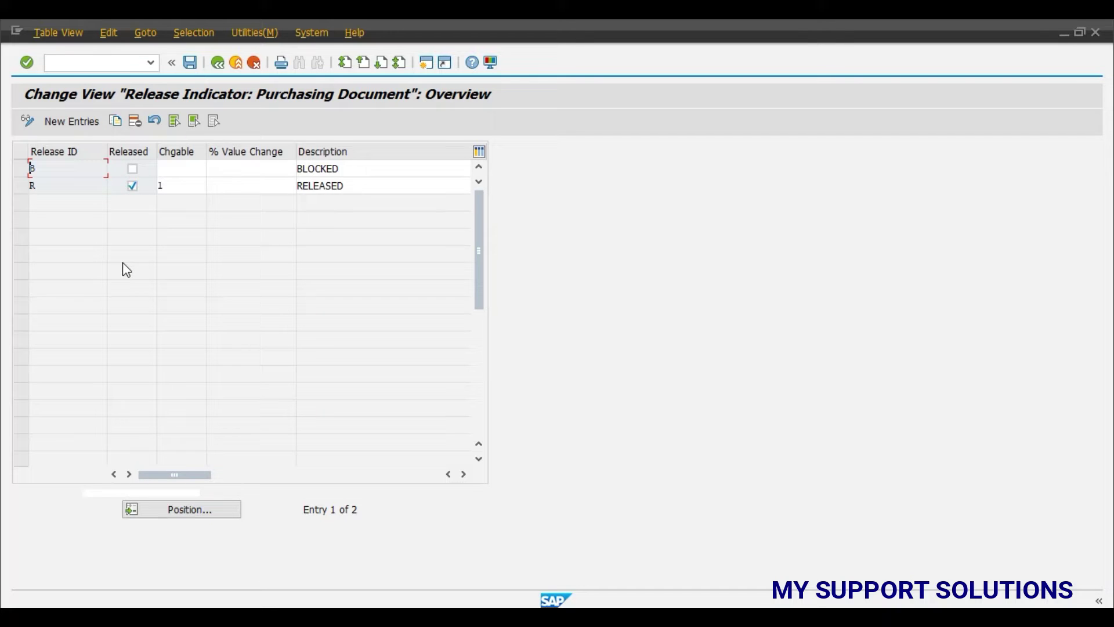
Step: Show the value help of changeability options for release indicator R, moved beside the table
{"action": "left_click", "coordinate": [57, 167]}
{"action": "left_click", "coordinate": [54, 185]}
{"action": "left_click", "coordinate": [174, 186]}
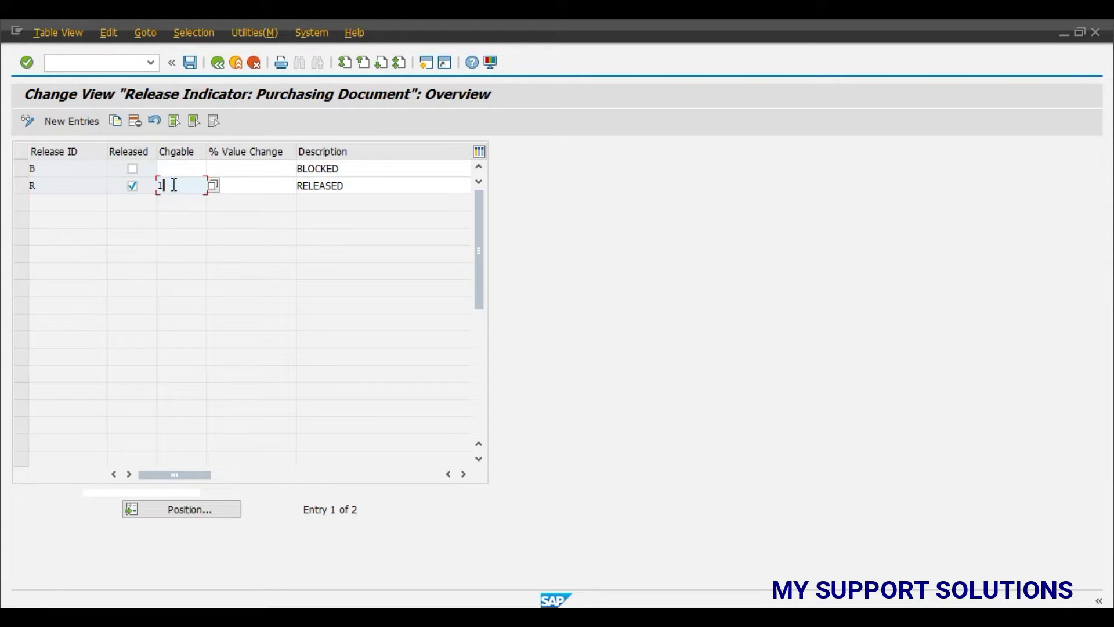
{"action": "left_click", "coordinate": [214, 185]}
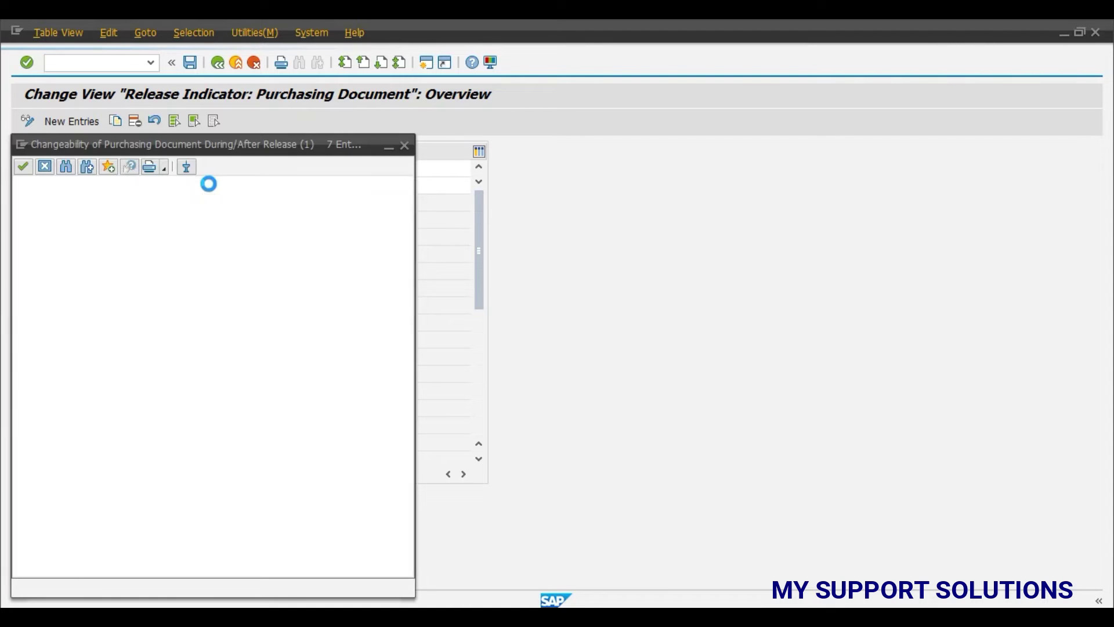
{"action": "left_click", "coordinate": [209, 147]}
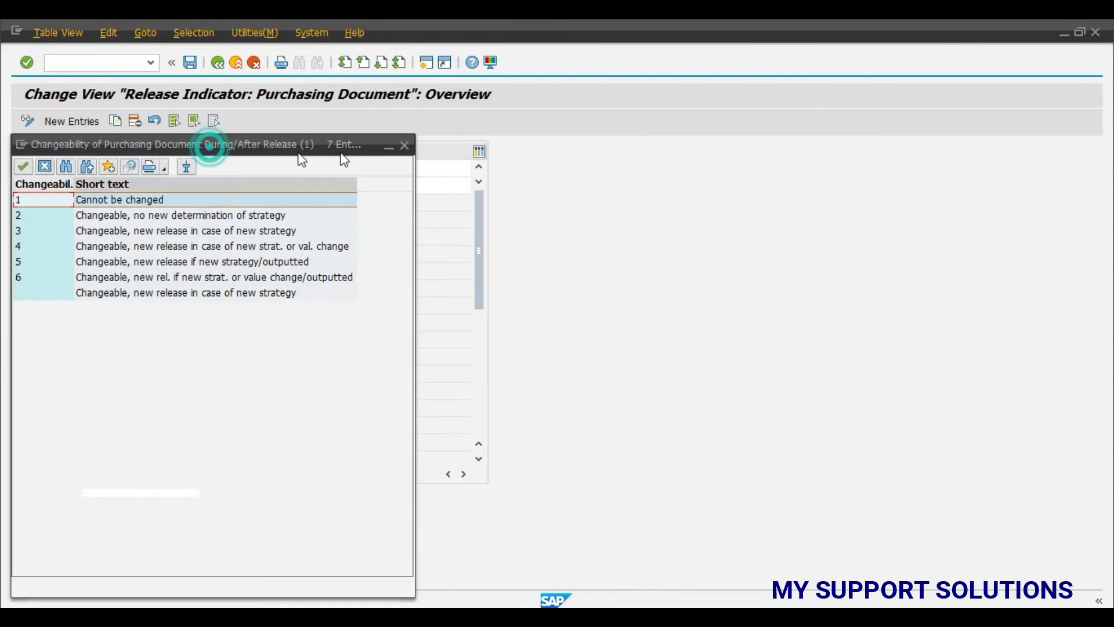
{"action": "left_click_drag", "start_coordinate": [302, 160], "coordinate": [564, 126]}
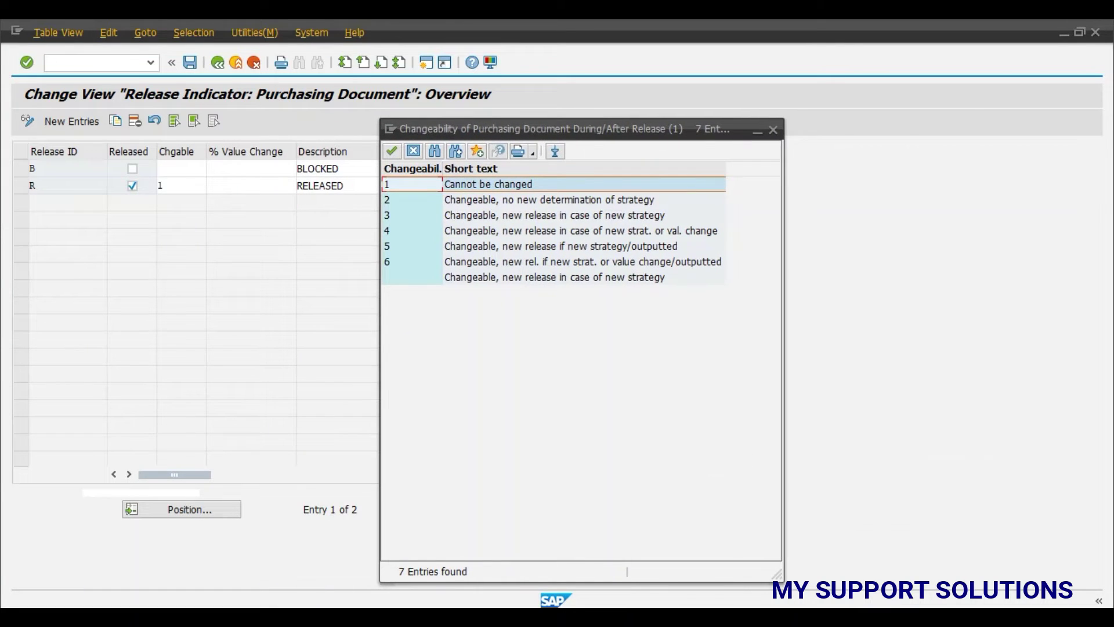
{"action": "key", "text": "alt+Tab"}
{"action": "scroll", "coordinate": [981, 371], "scroll_direction": "down", "scroll_amount": 2}
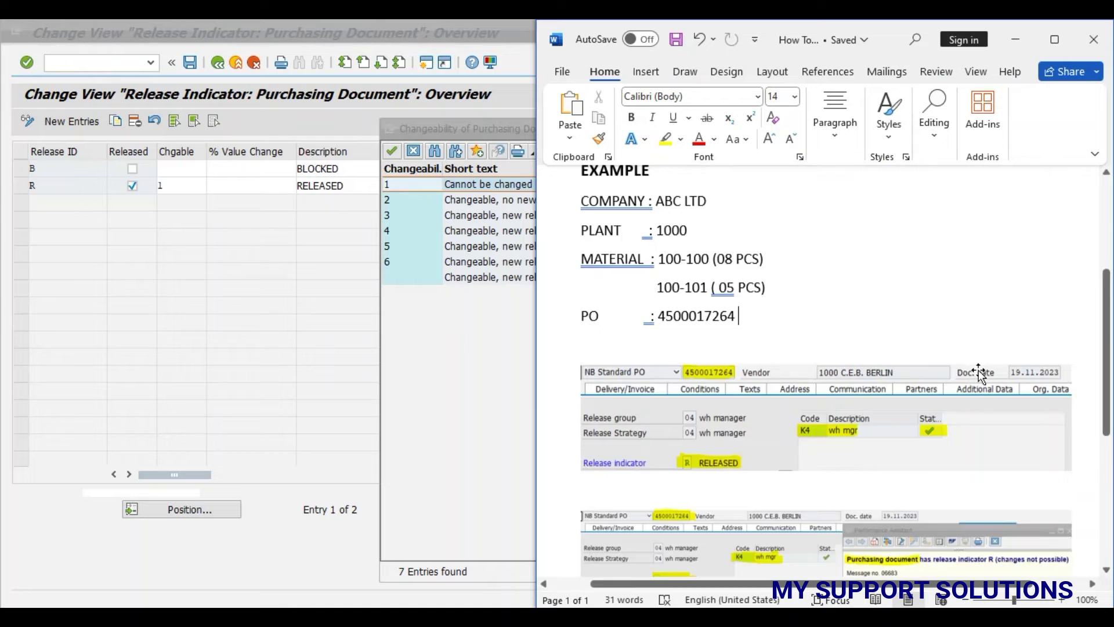
{"action": "scroll", "coordinate": [980, 373], "scroll_direction": "down", "scroll_amount": 4}
{"action": "scroll", "coordinate": [980, 373], "scroll_direction": "up", "scroll_amount": 2}
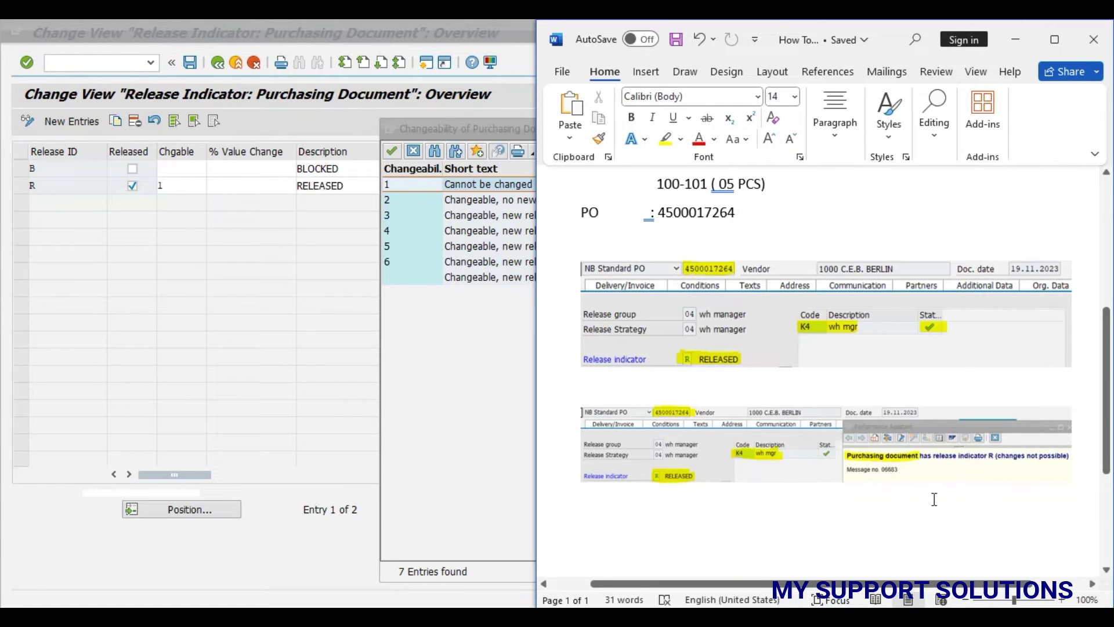
{"action": "scroll", "coordinate": [768, 512], "scroll_direction": "up", "scroll_amount": 1}
{"action": "scroll", "coordinate": [767, 512], "scroll_direction": "up", "scroll_amount": 3}
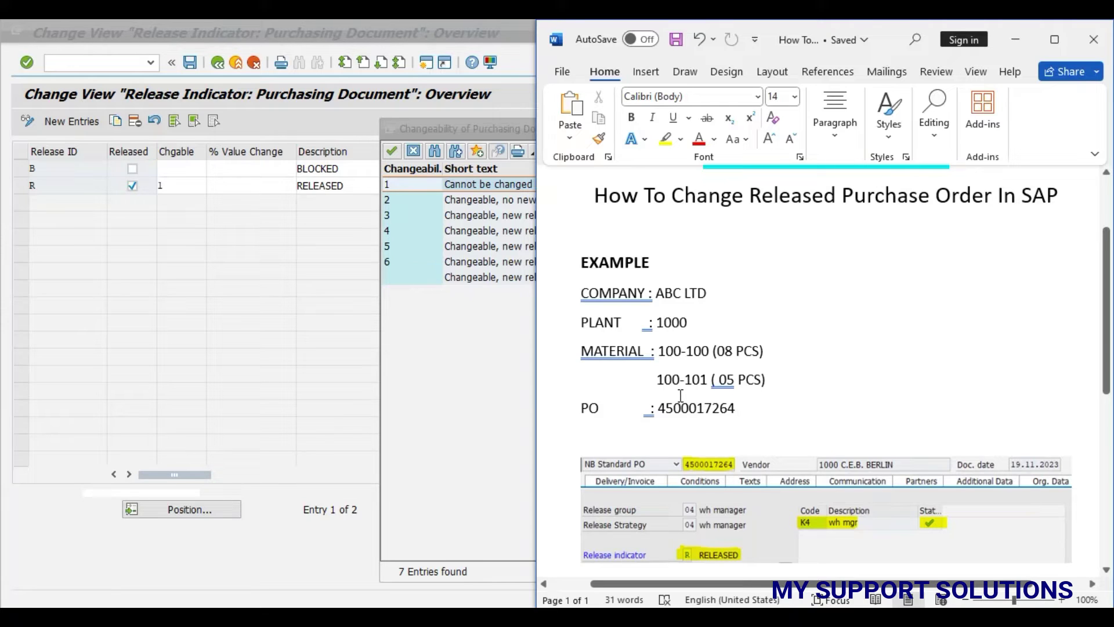
{"action": "left_click", "coordinate": [465, 231]}
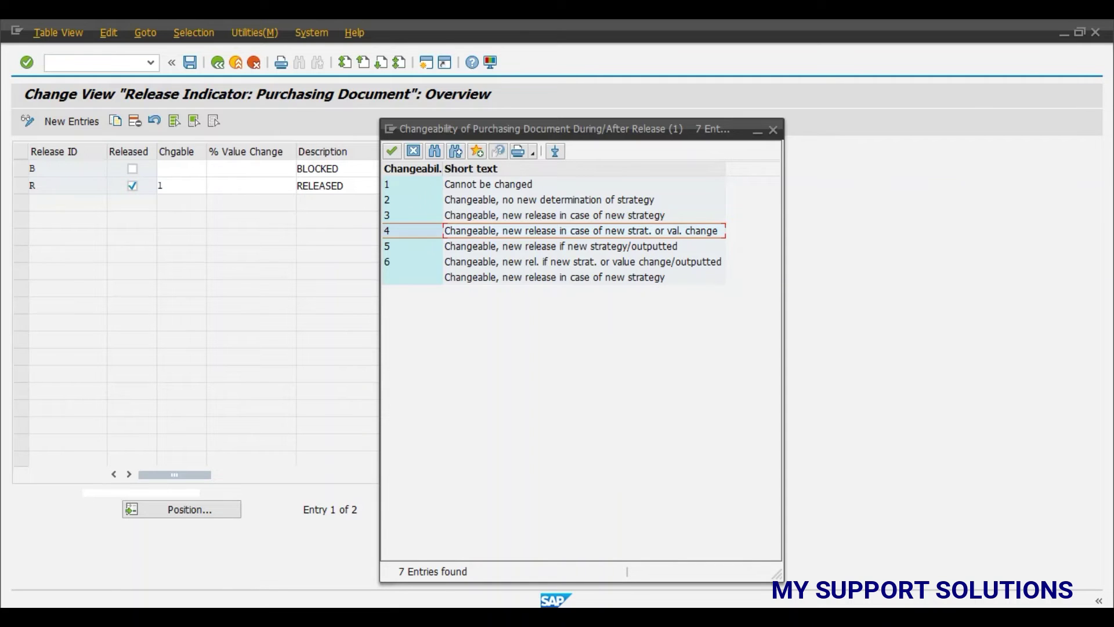
{"action": "key", "text": "alt+Tab"}
{"action": "scroll", "coordinate": [1017, 452], "scroll_direction": "down", "scroll_amount": 3}
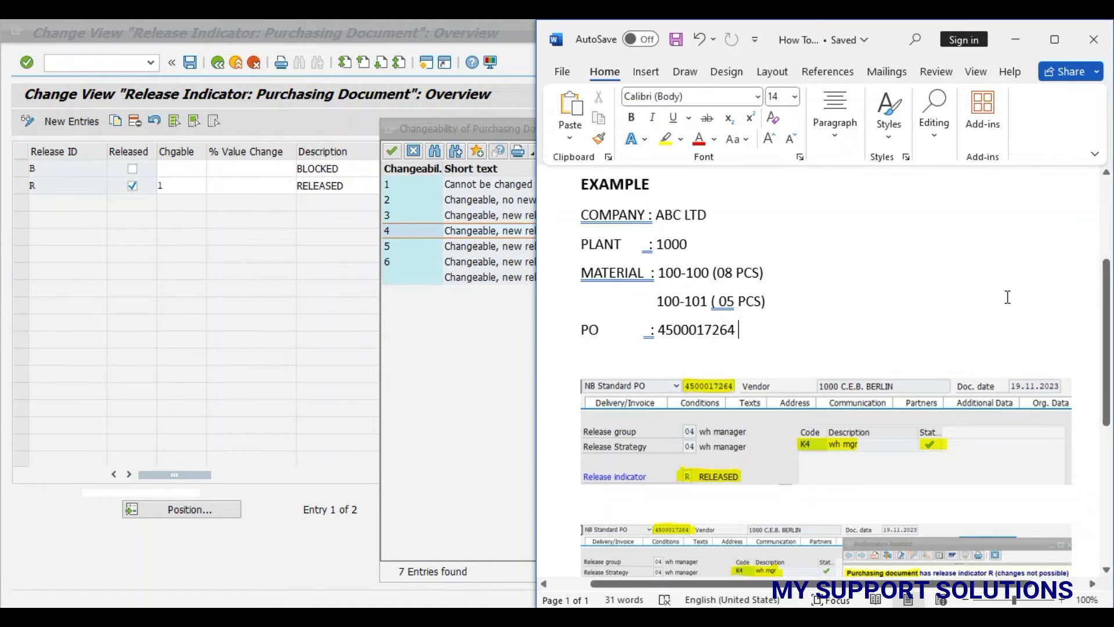
{"action": "left_click_drag", "start_coordinate": [738, 330], "coordinate": [667, 327]}
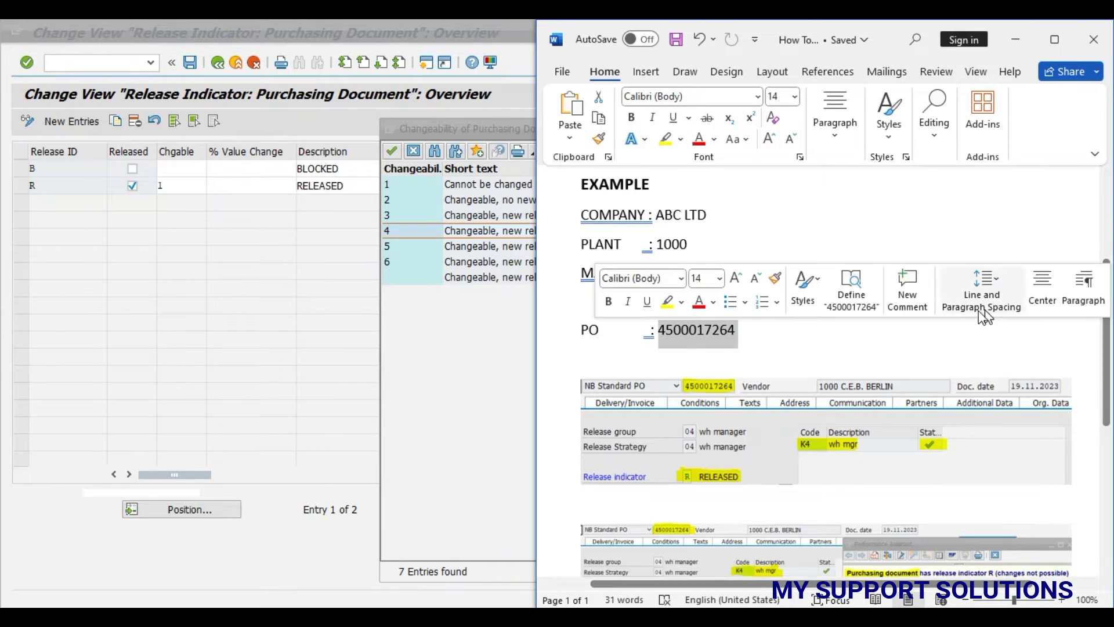
{"action": "left_click", "coordinate": [890, 335]}
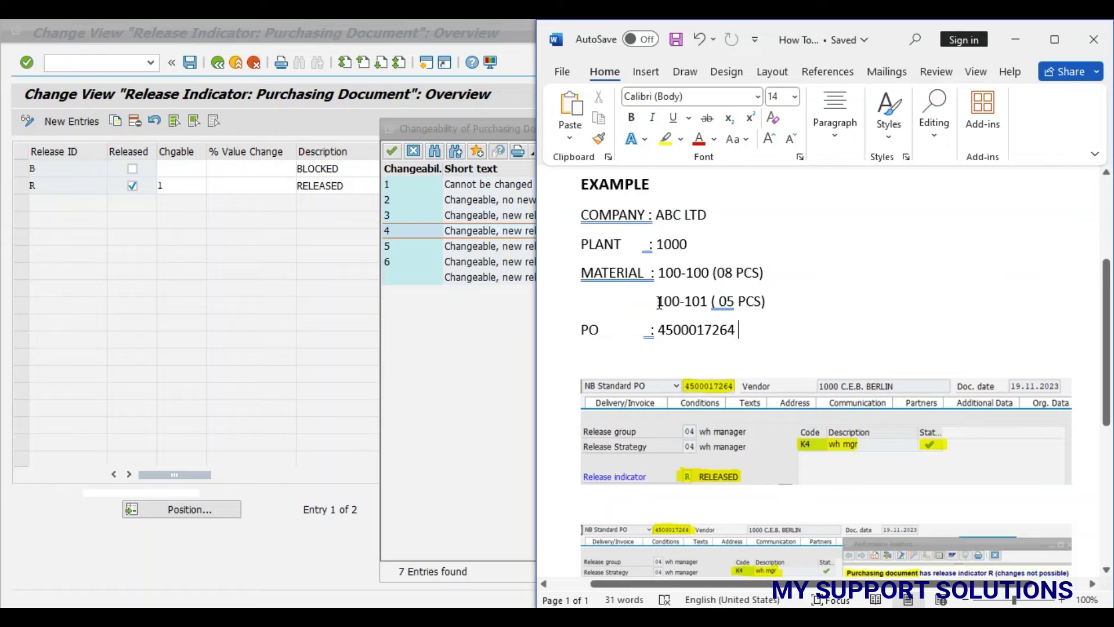
{"action": "left_click_drag", "start_coordinate": [639, 300], "coordinate": [765, 300]}
{"action": "left_click_drag", "start_coordinate": [912, 300], "coordinate": [985, 311]}
{"action": "scroll", "coordinate": [985, 311], "scroll_direction": "down", "scroll_amount": 1}
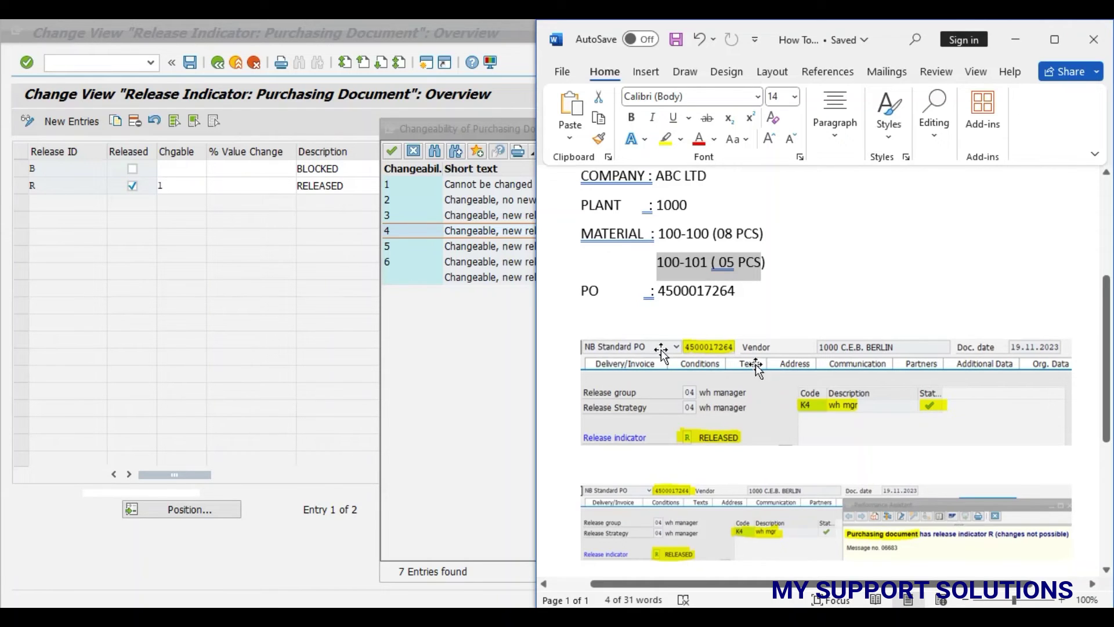
Step: Give release indicator R changeability 4 and save it under a customizing request
{"action": "left_click", "coordinate": [467, 228]}
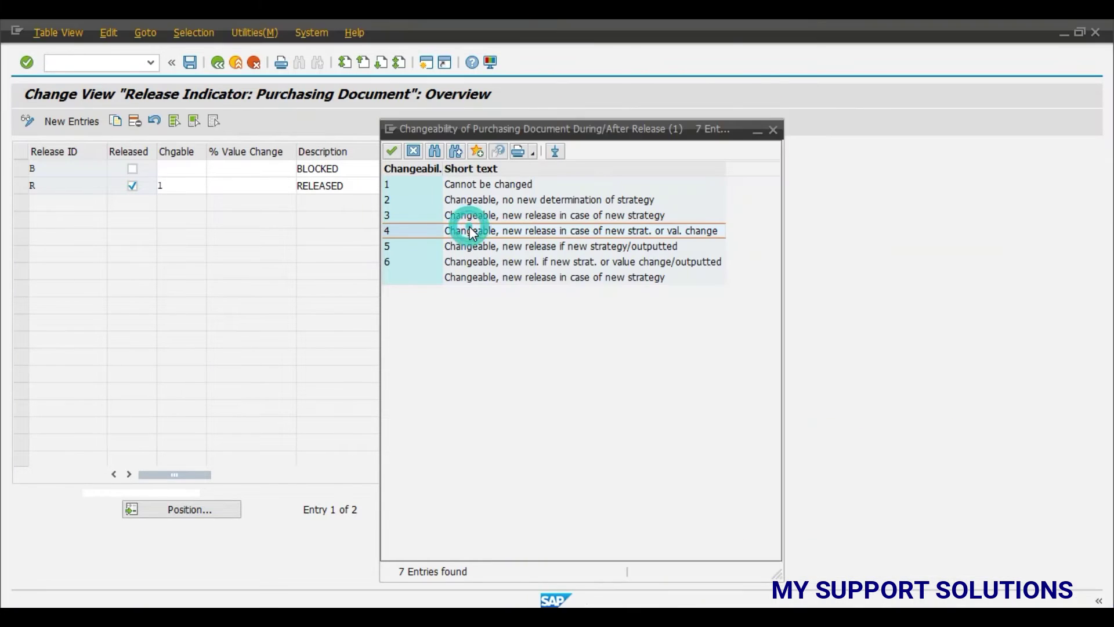
{"action": "double_click", "coordinate": [468, 230]}
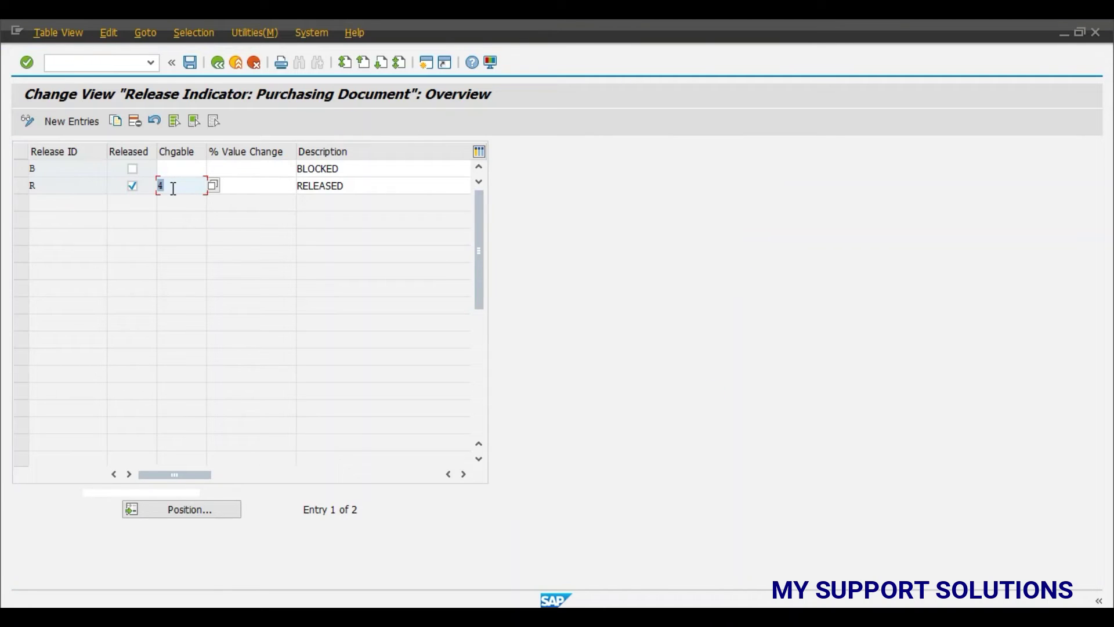
{"action": "left_click", "coordinate": [191, 63]}
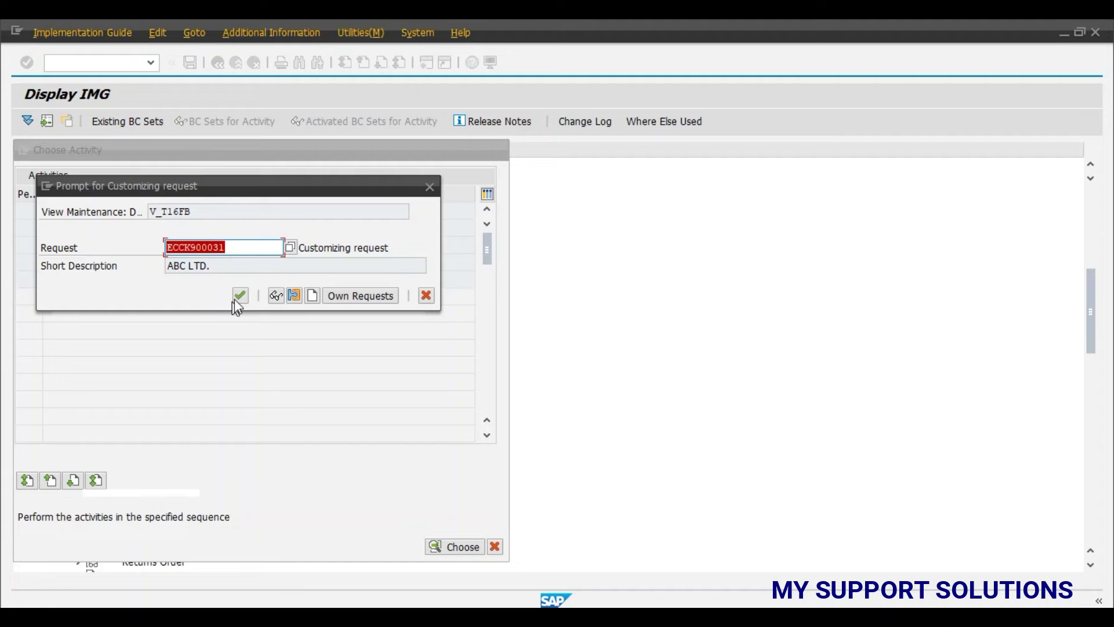
{"action": "left_click", "coordinate": [239, 296]}
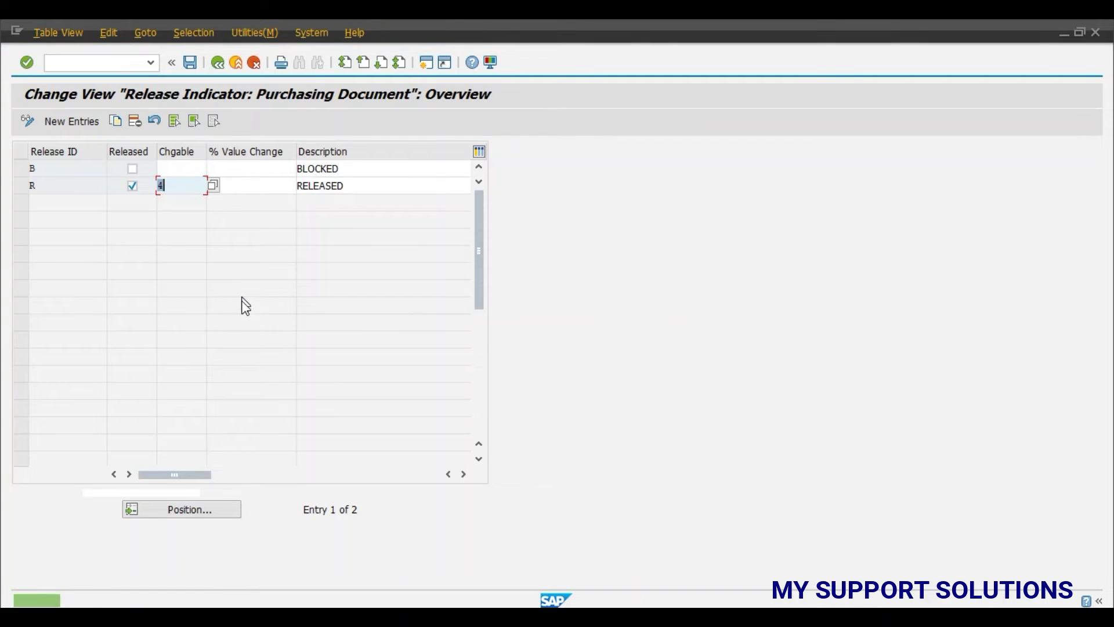
{"action": "left_click", "coordinate": [187, 184]}
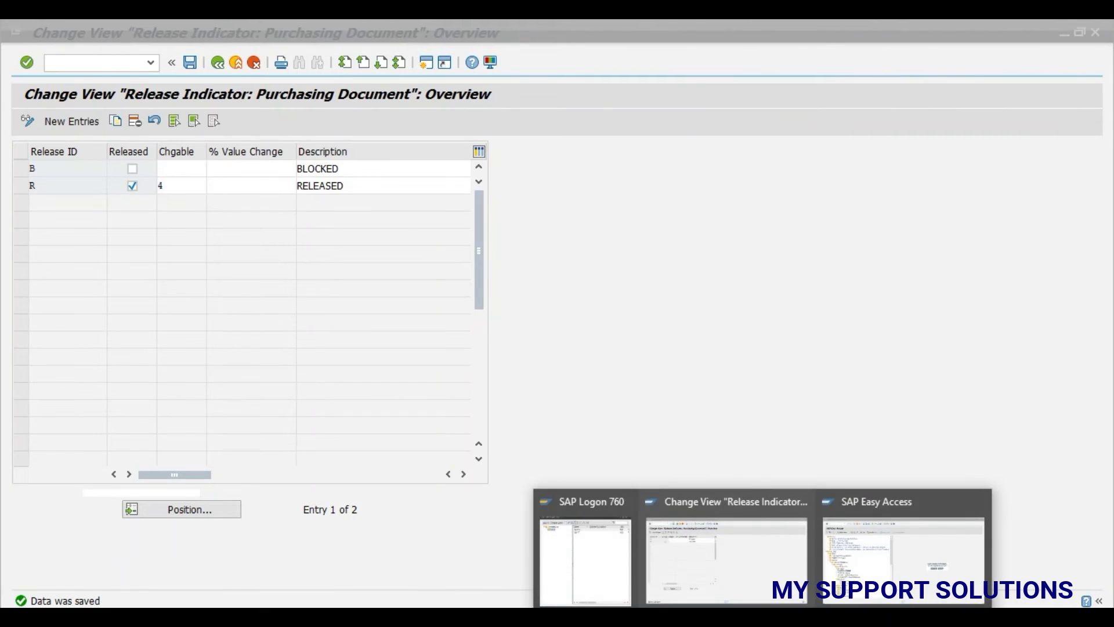
{"action": "left_click", "coordinate": [874, 562]}
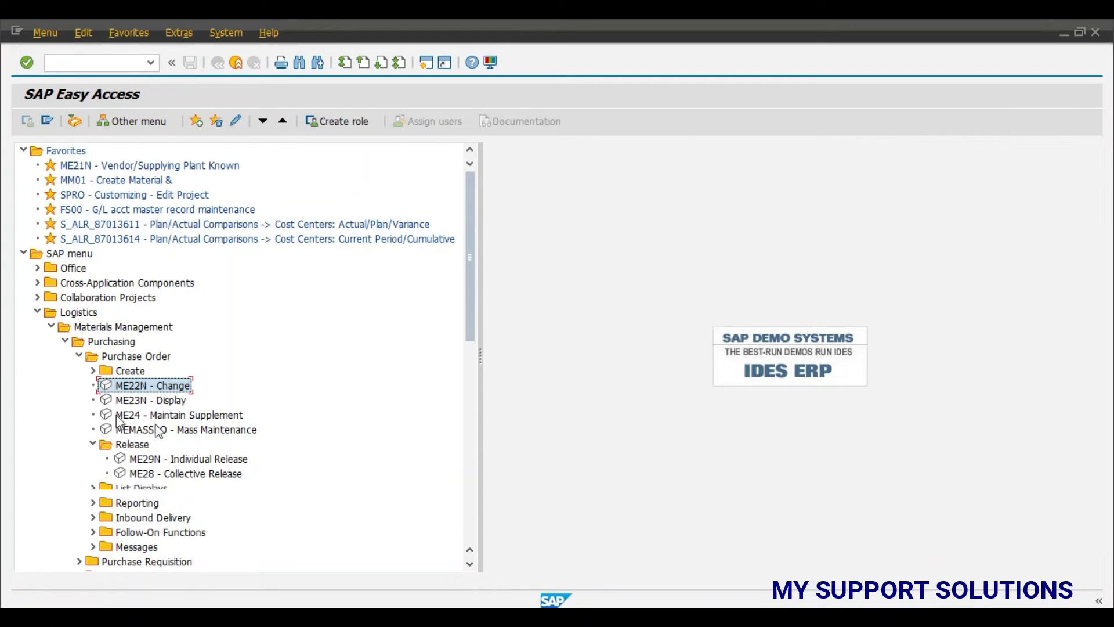
{"action": "double_click", "coordinate": [177, 387]}
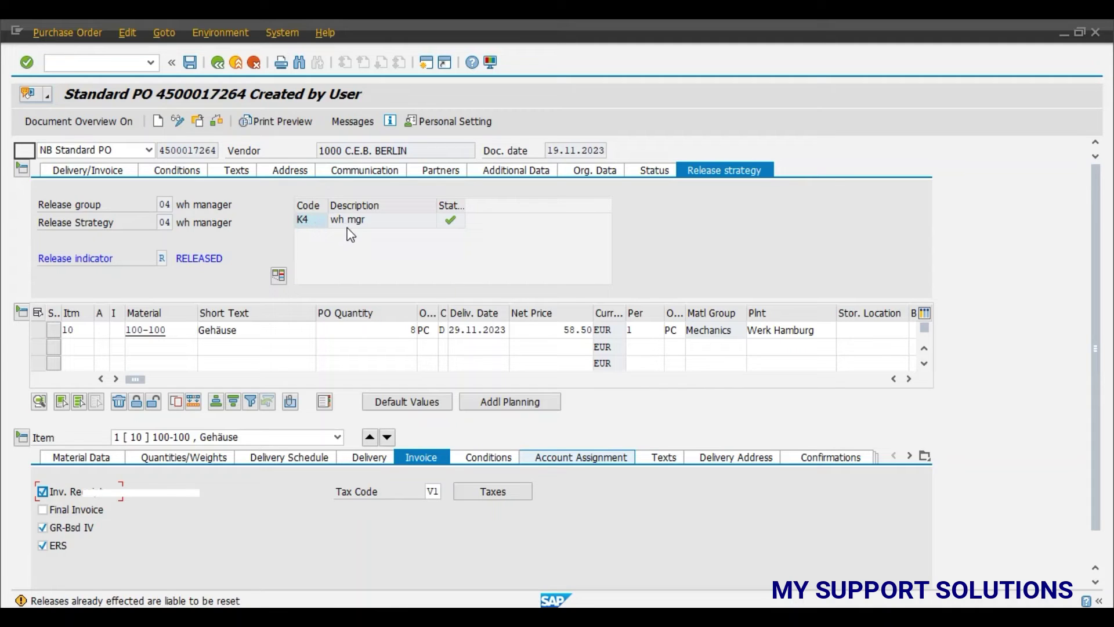
{"action": "mouse_move", "coordinate": [453, 225]}
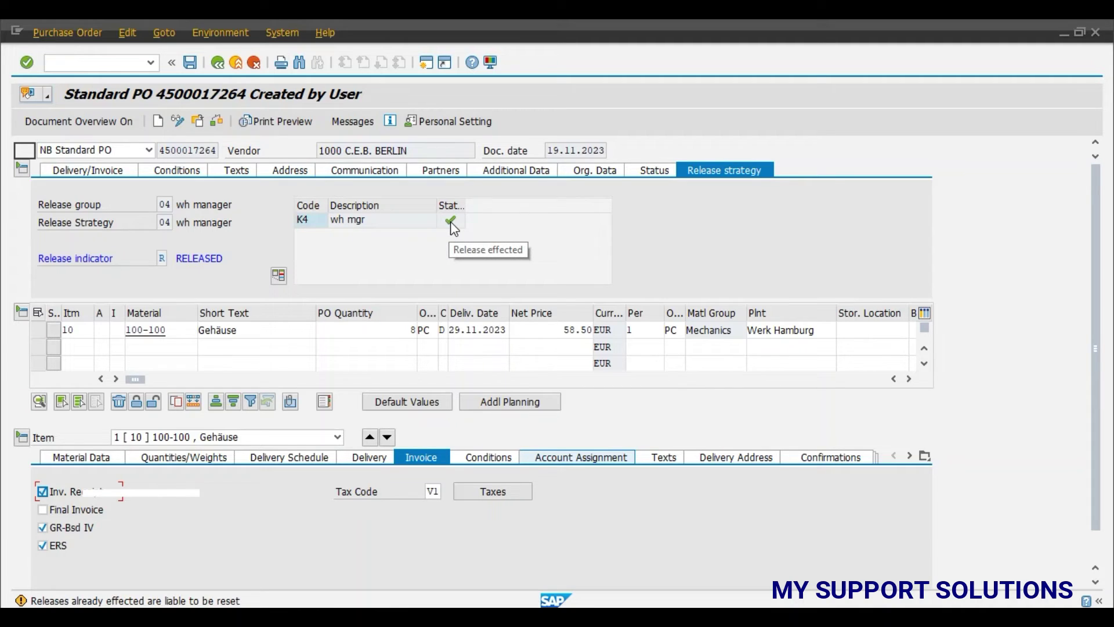
Step: Add item 20 for 5 PC of material 100-101 with tax code V1, accepting the minimum quantity warning
{"action": "left_click", "coordinate": [149, 344]}
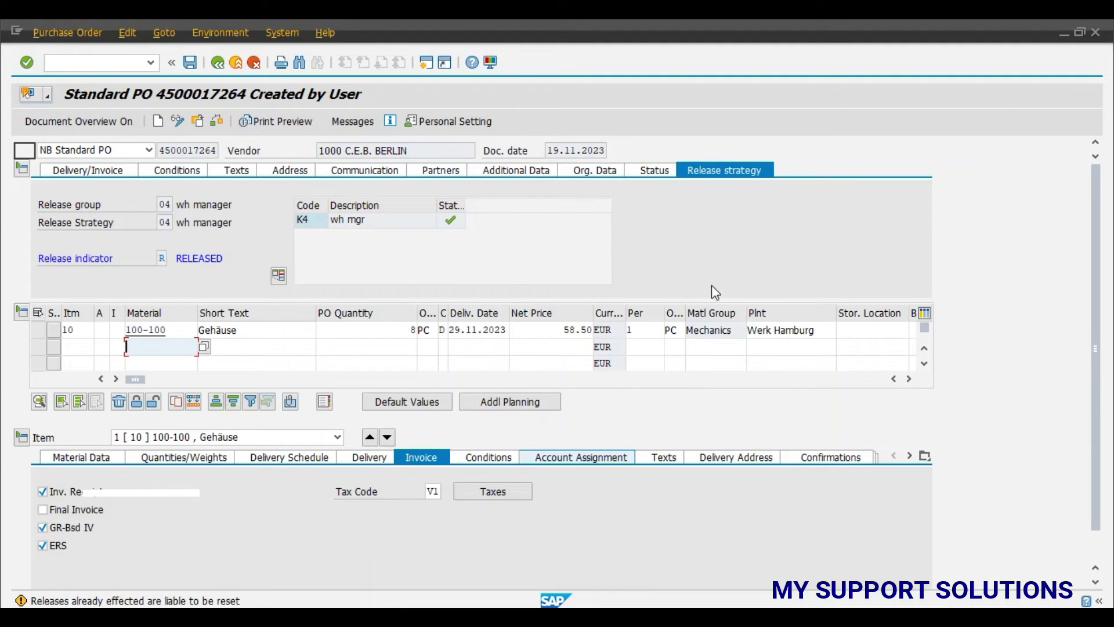
{"action": "type", "text": "100-101"}
{"action": "key", "text": "Tab"}
{"action": "key", "text": "Tab"}
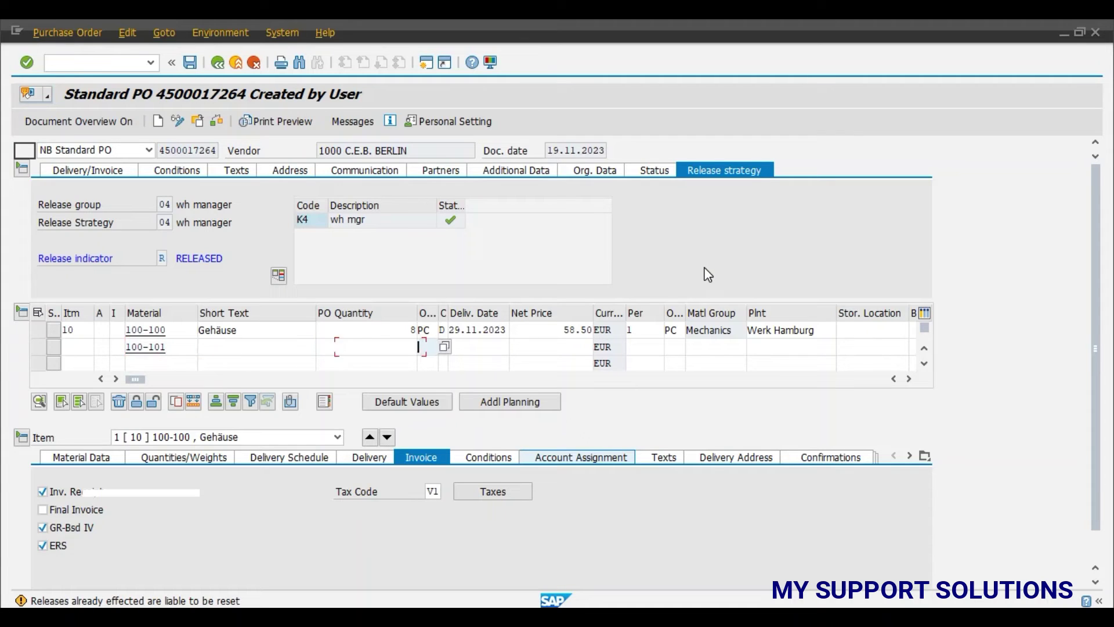
{"action": "key", "text": "shift+Tab"}
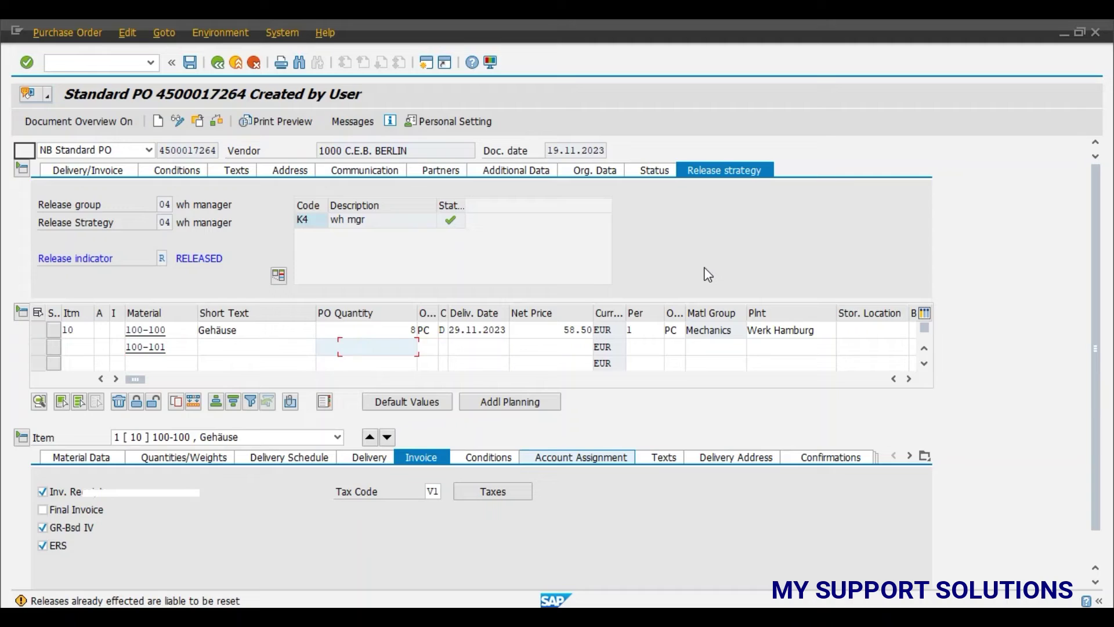
{"action": "type", "text": "5"}
{"action": "key", "text": "Tab"}
{"action": "key", "text": "Tab"}
{"action": "key", "text": "Tab"}
{"action": "key", "text": "Tab"}
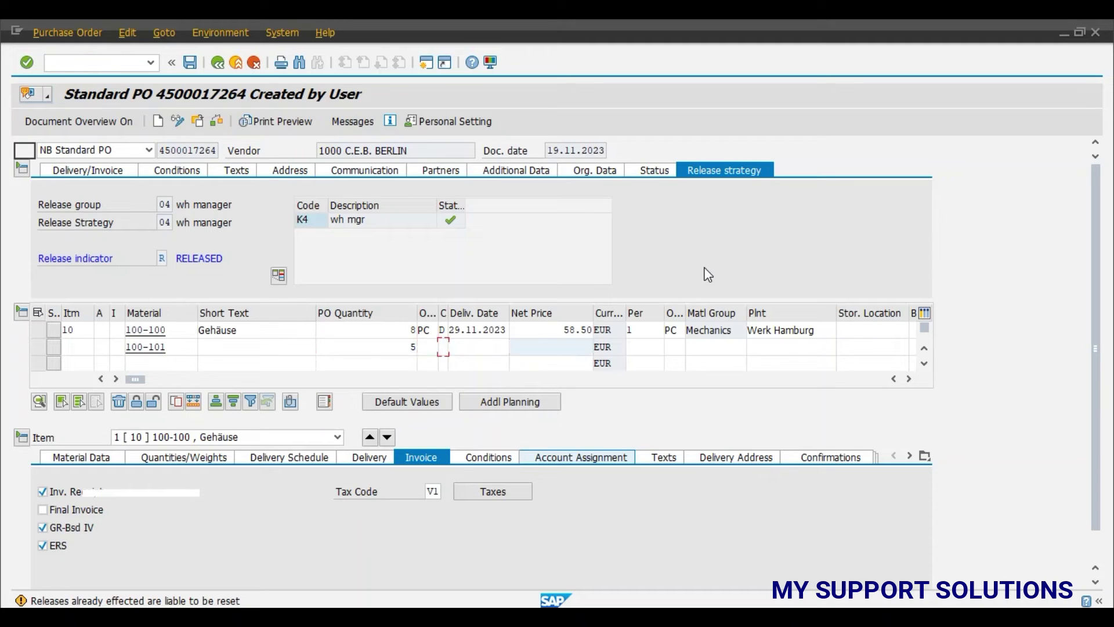
{"action": "key", "text": "Tab"}
{"action": "key", "text": "Tab"}
{"action": "key", "text": "Tab"}
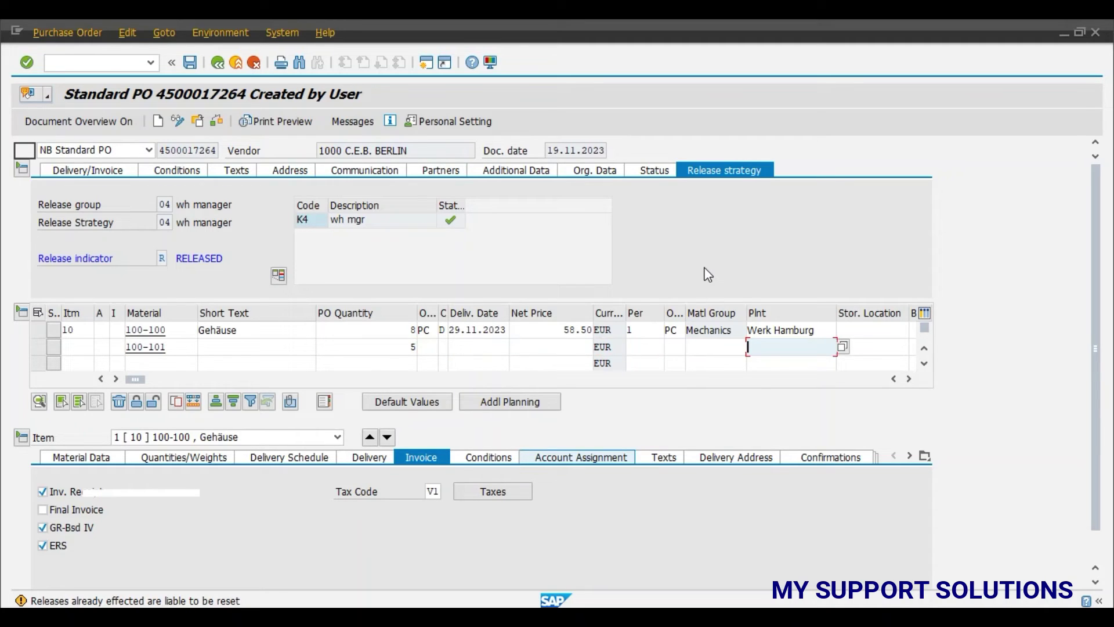
{"action": "key", "text": "Return"}
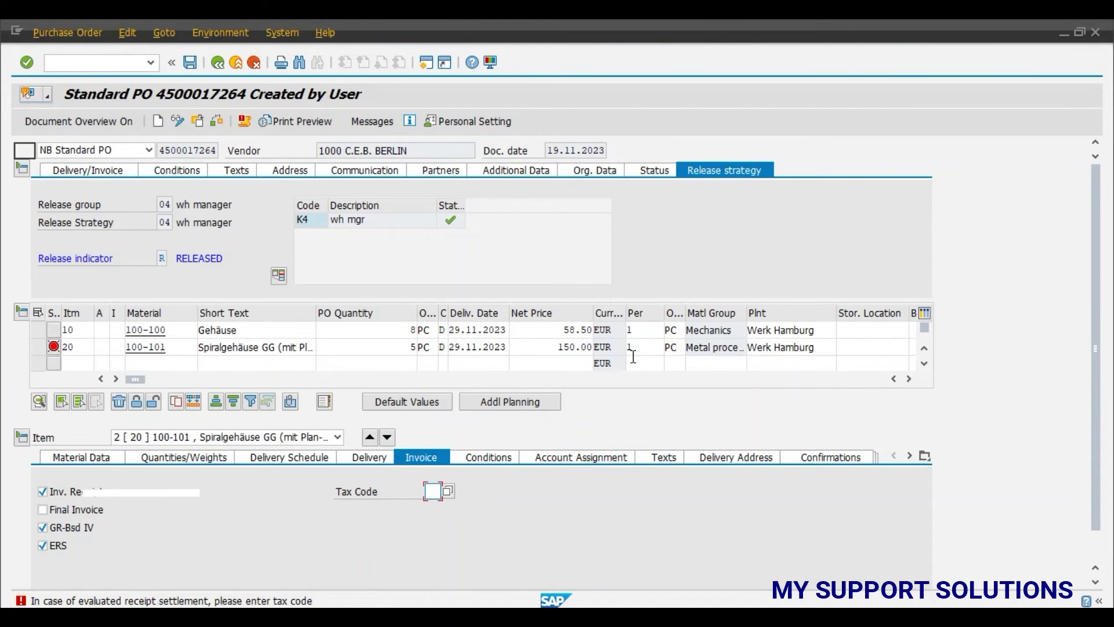
{"action": "type", "text": "v1"}
{"action": "key", "text": "Return"}
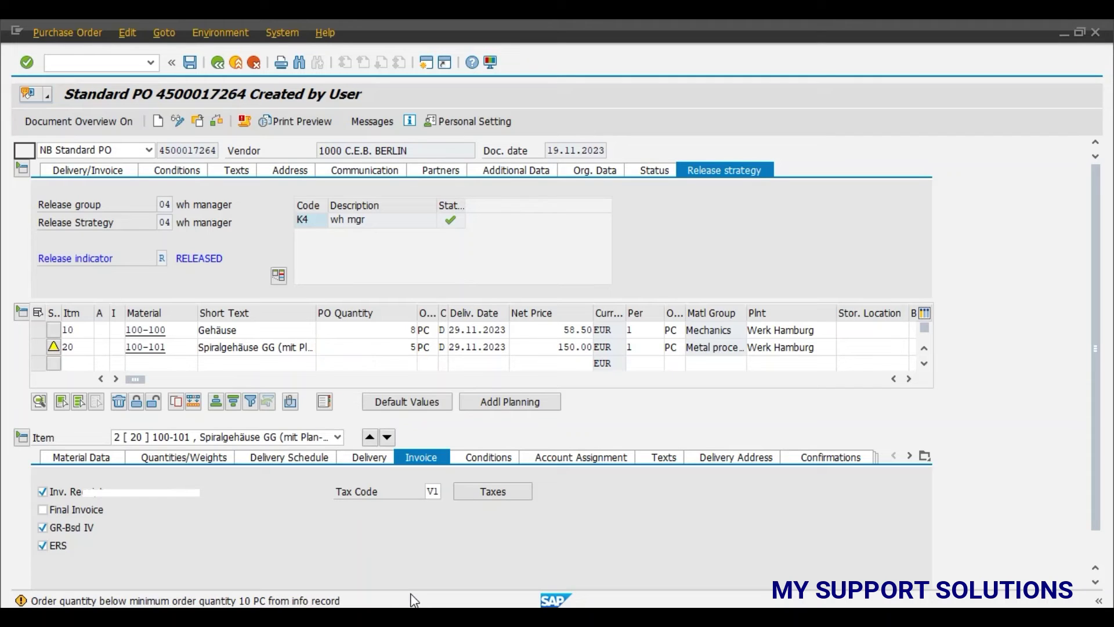
{"action": "key", "text": "Return"}
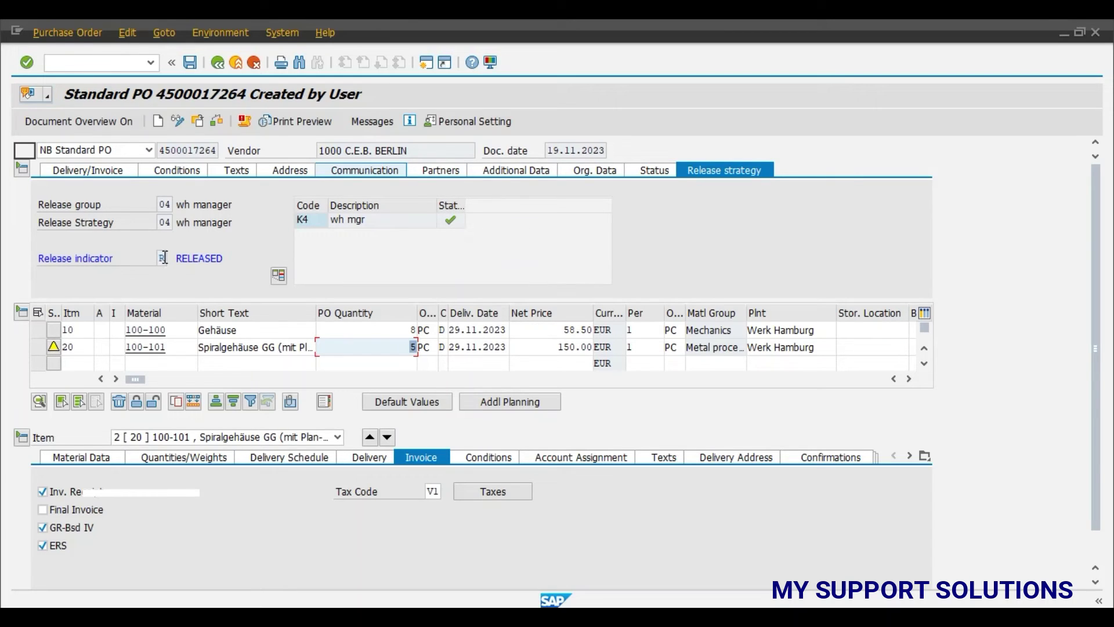
Step: Check the PO and accept cancelling existing releases, dropping it to strategy 05, indicator B
{"action": "left_click", "coordinate": [217, 121]}
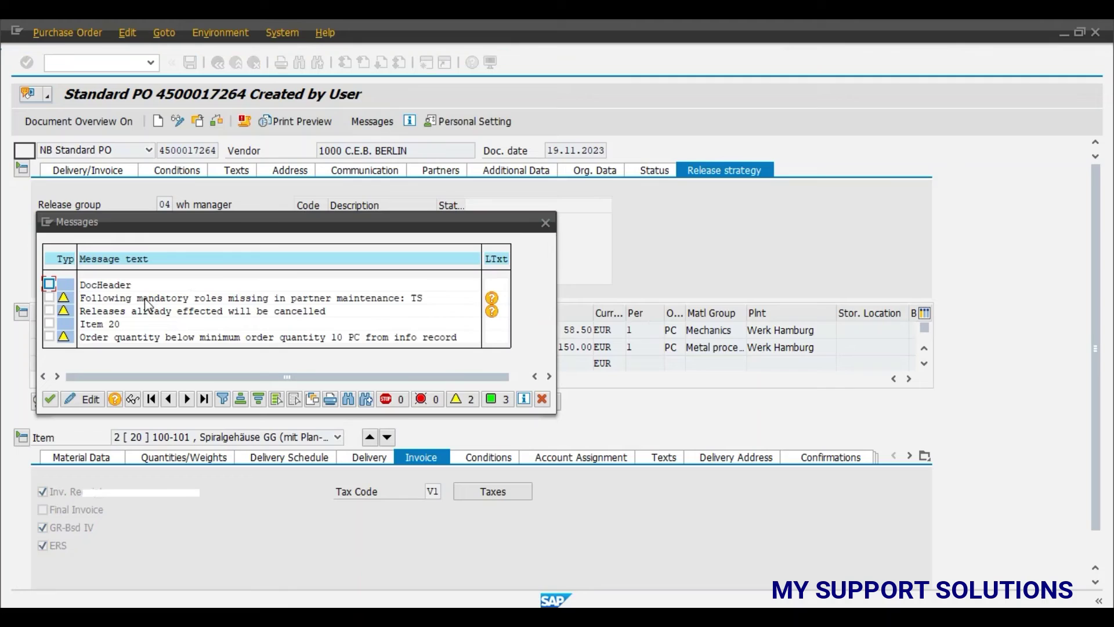
{"action": "left_click", "coordinate": [50, 310]}
{"action": "left_click", "coordinate": [48, 399]}
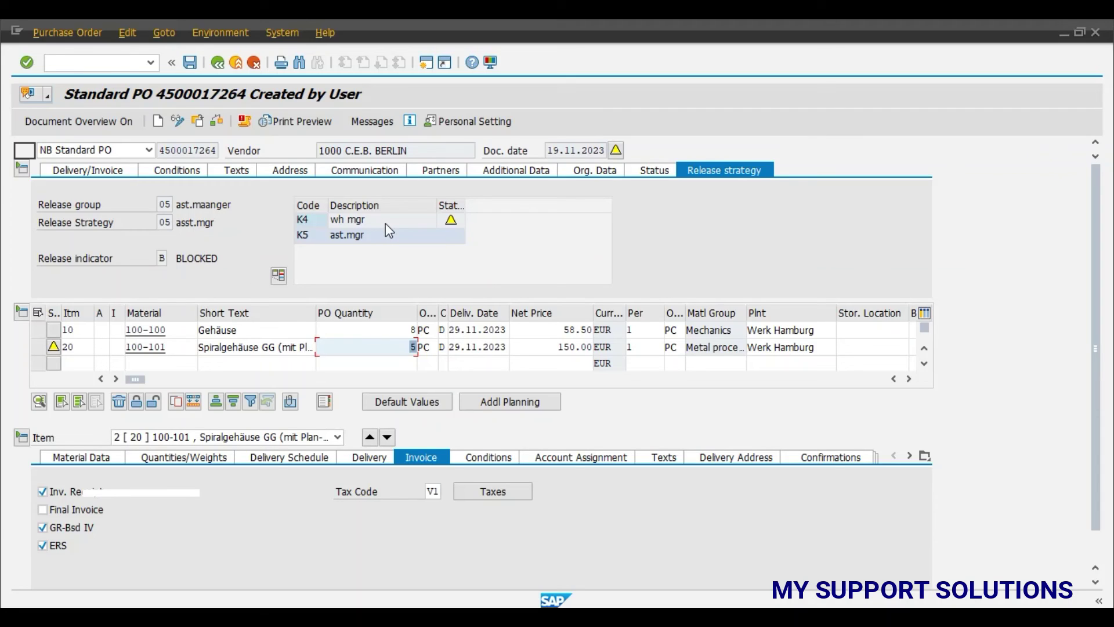
{"action": "mouse_move", "coordinate": [454, 231]}
{"action": "left_click", "coordinate": [190, 62]}
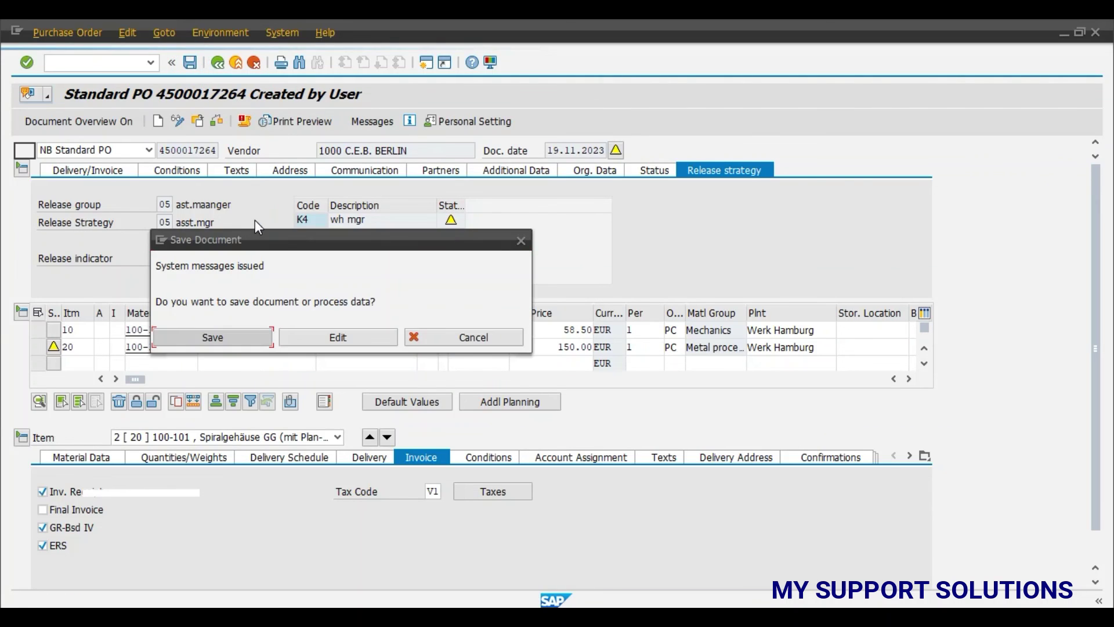
{"action": "left_click", "coordinate": [243, 334]}
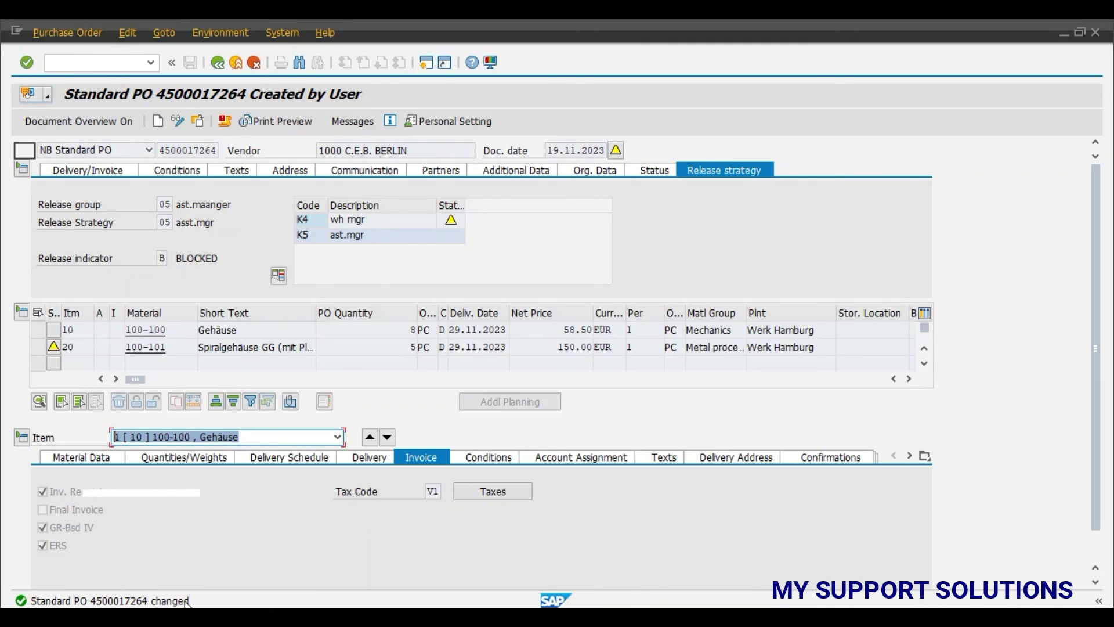
{"action": "key", "text": "alt+Tab"}
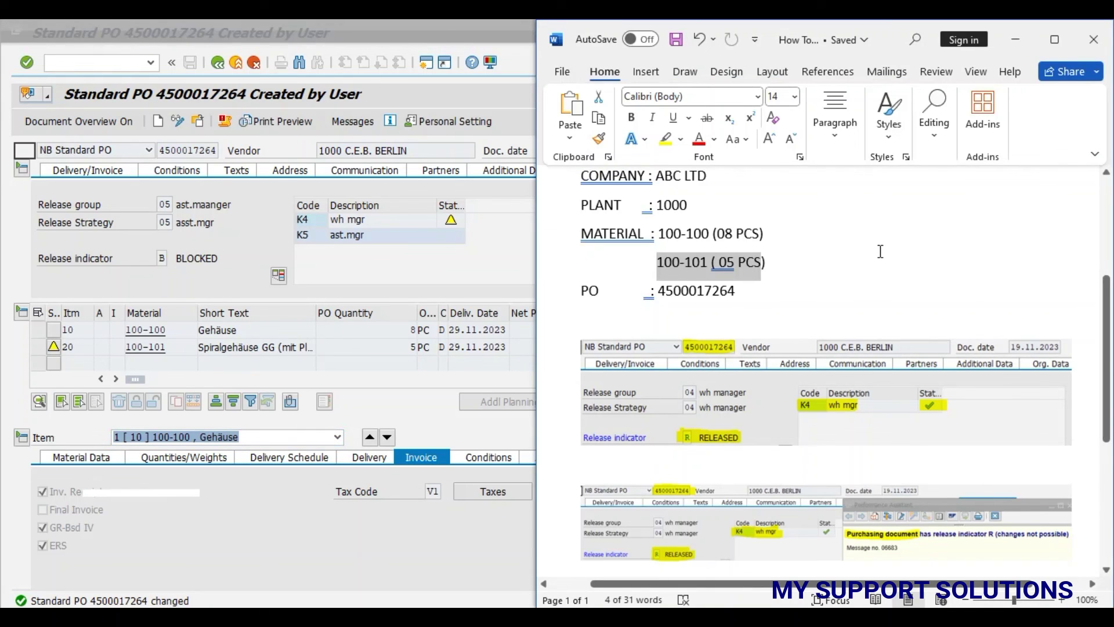
{"action": "scroll", "coordinate": [905, 262], "scroll_direction": "up", "scroll_amount": 5}
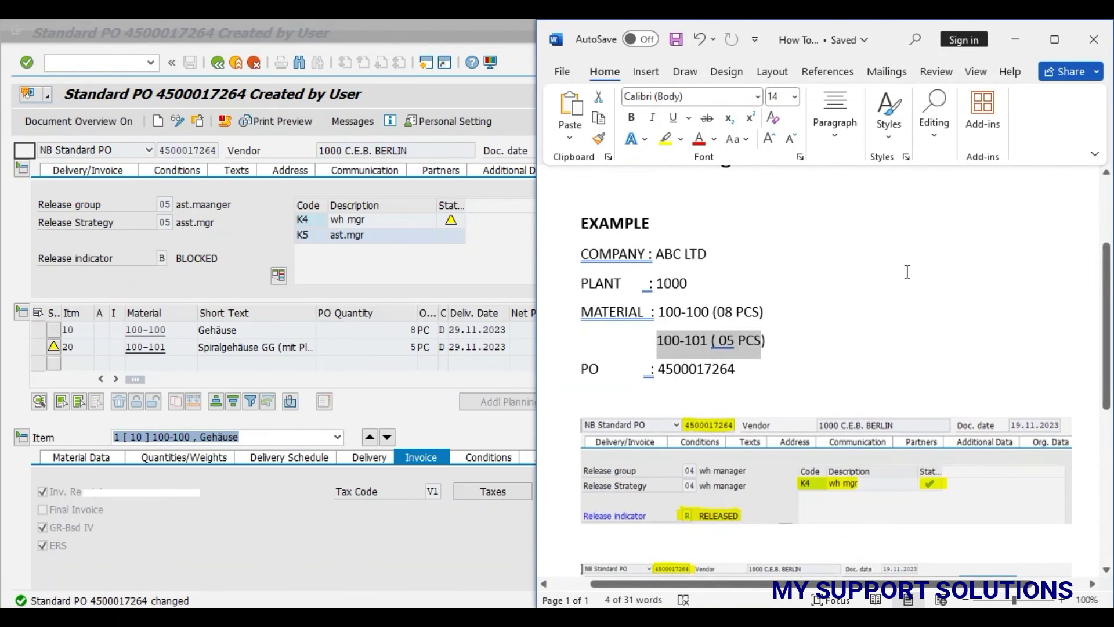